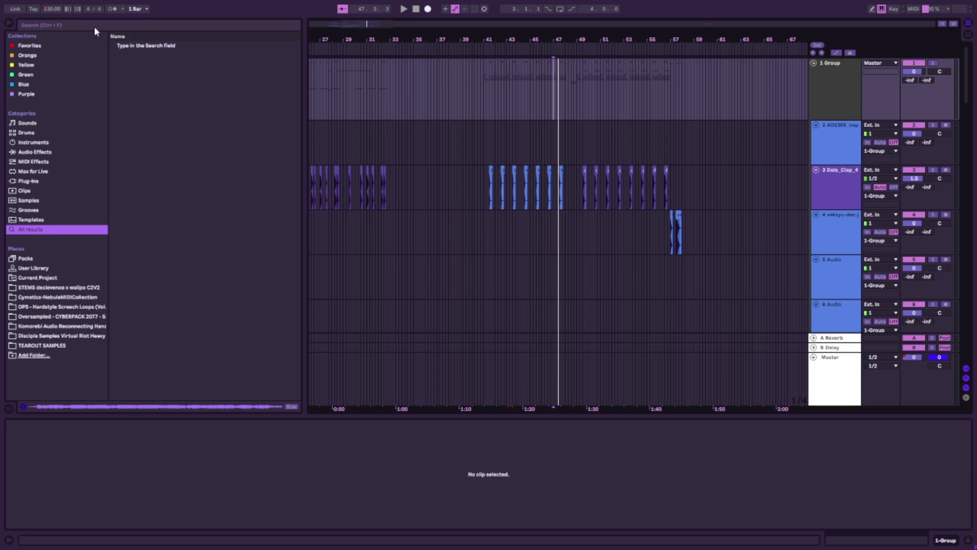
Step: Audition the bass gun samples in the DECVNCE_BASS folder of the TEAROUT SAMPLES library
{"action": "left_click", "coordinate": [94, 26]}
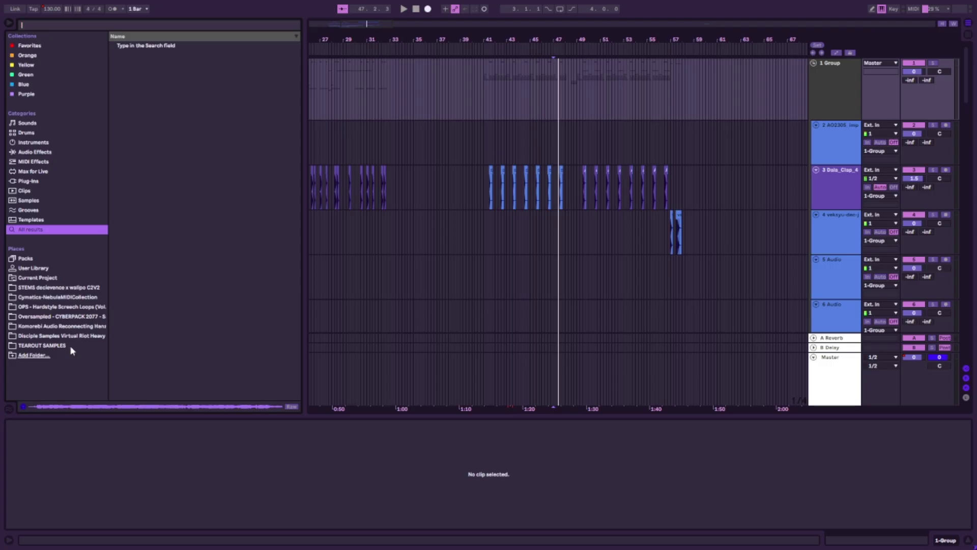
{"action": "left_click", "coordinate": [70, 346]}
{"action": "scroll", "coordinate": [200, 204], "scroll_direction": "down", "scroll_amount": 5}
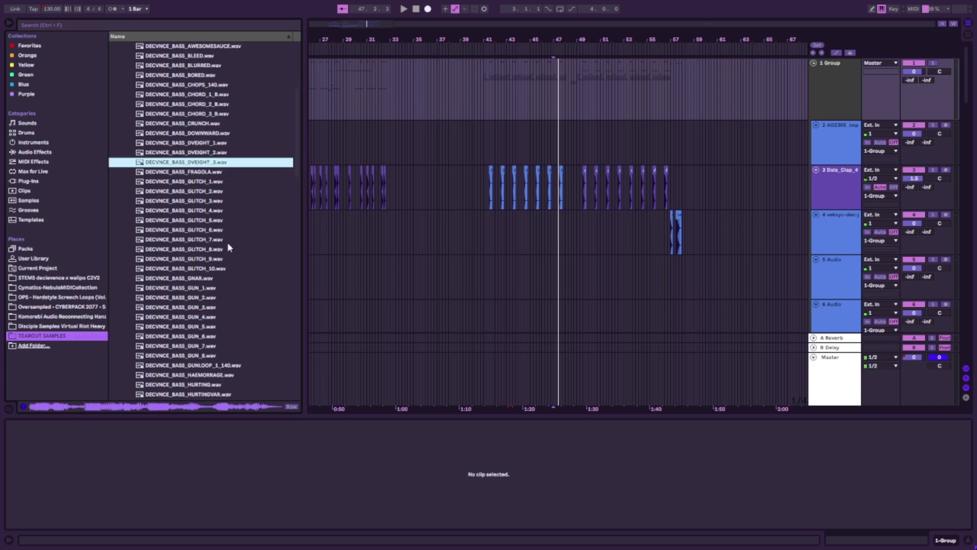
{"action": "left_click", "coordinate": [200, 288]}
{"action": "left_click", "coordinate": [207, 298]}
{"action": "left_click", "coordinate": [208, 307]}
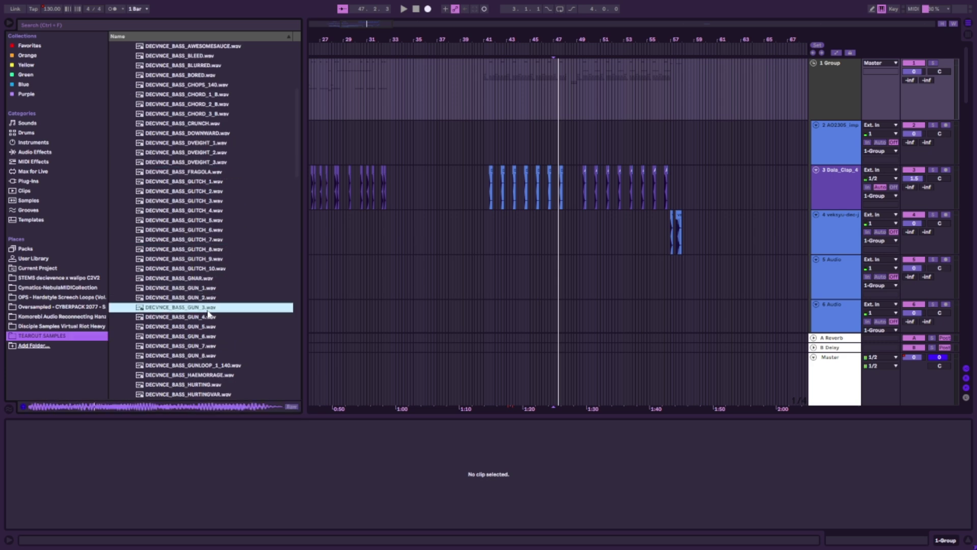
{"action": "left_click", "coordinate": [206, 317]}
{"action": "scroll", "coordinate": [206, 315], "scroll_direction": "down", "scroll_amount": 3}
Step: Place DECVNCE_BASS_HURTING.wav at 61.2.1 on the concat session 2 track and unfold that track
{"action": "left_click", "coordinate": [203, 293]}
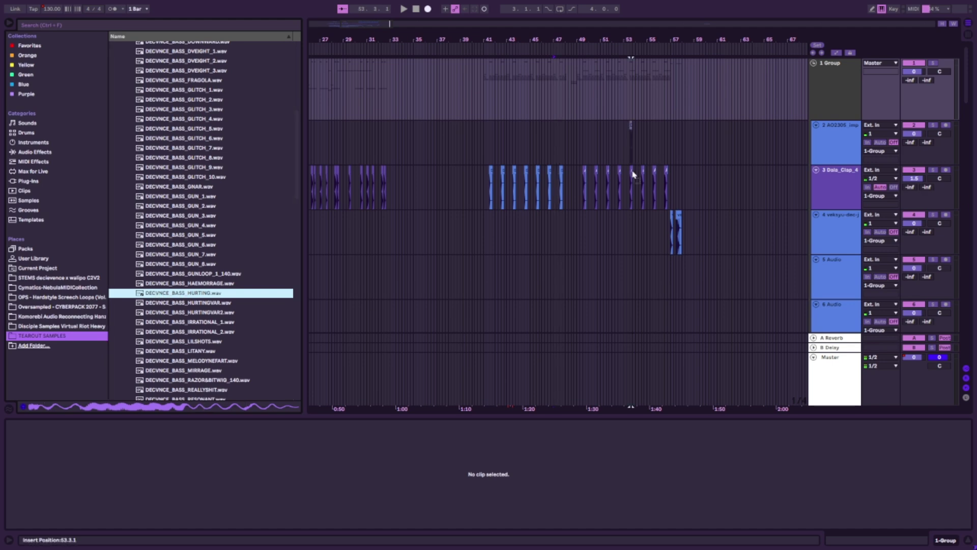
{"action": "left_click", "coordinate": [709, 317]}
{"action": "key", "text": "Return"}
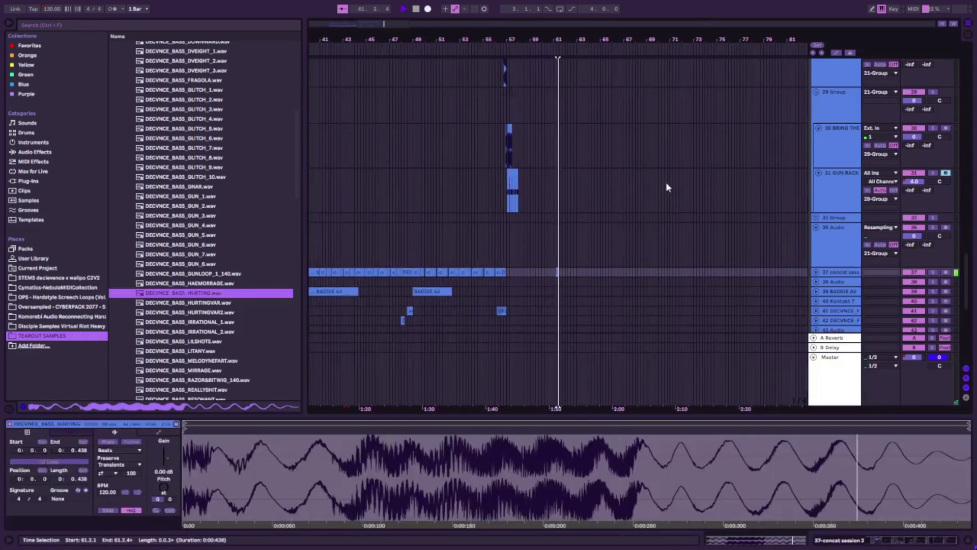
{"action": "left_click", "coordinate": [819, 270]}
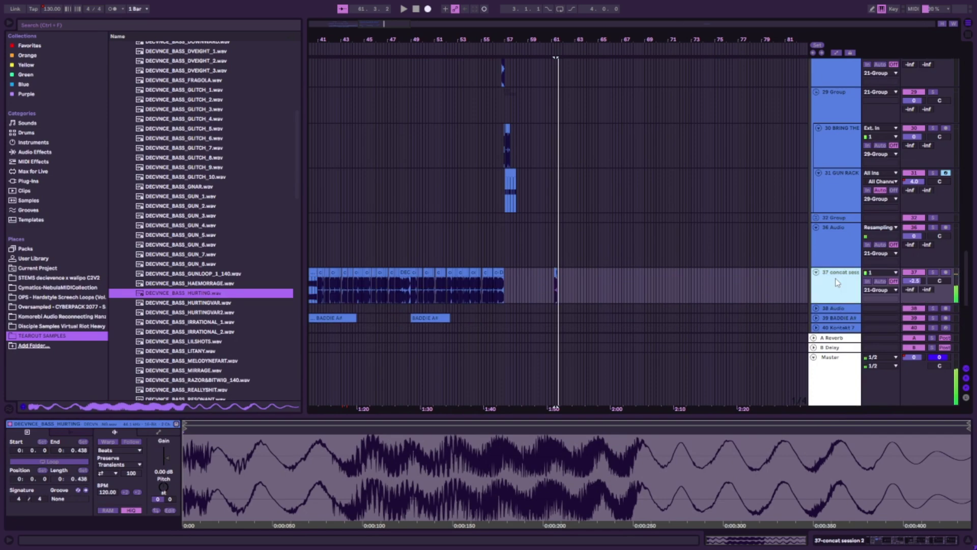
{"action": "left_click_drag", "start_coordinate": [378, 28], "coordinate": [379, 102]}
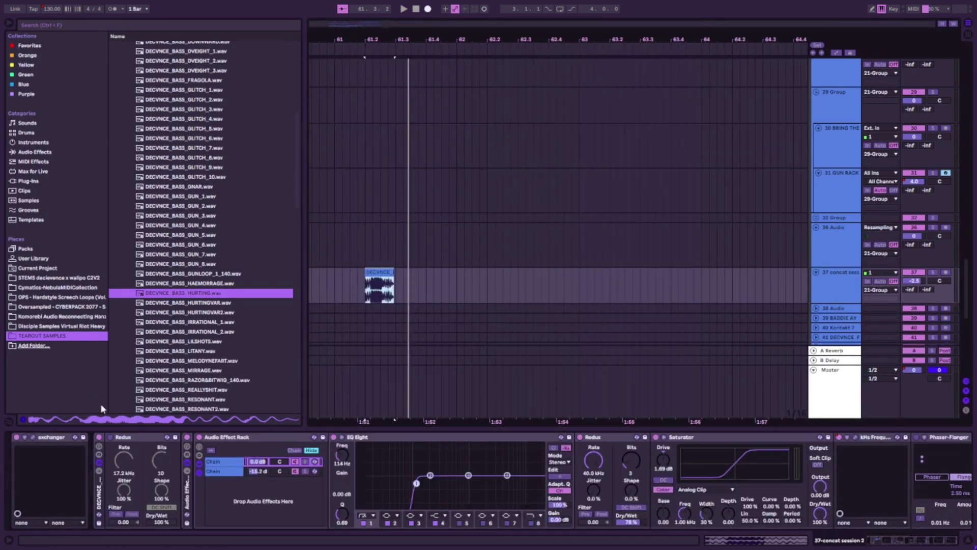
Step: Collapse and bypass the DECVNCE mixing rack, and open the exchanger device's parameters and plug-in window
{"action": "double_click", "coordinate": [99, 488]}
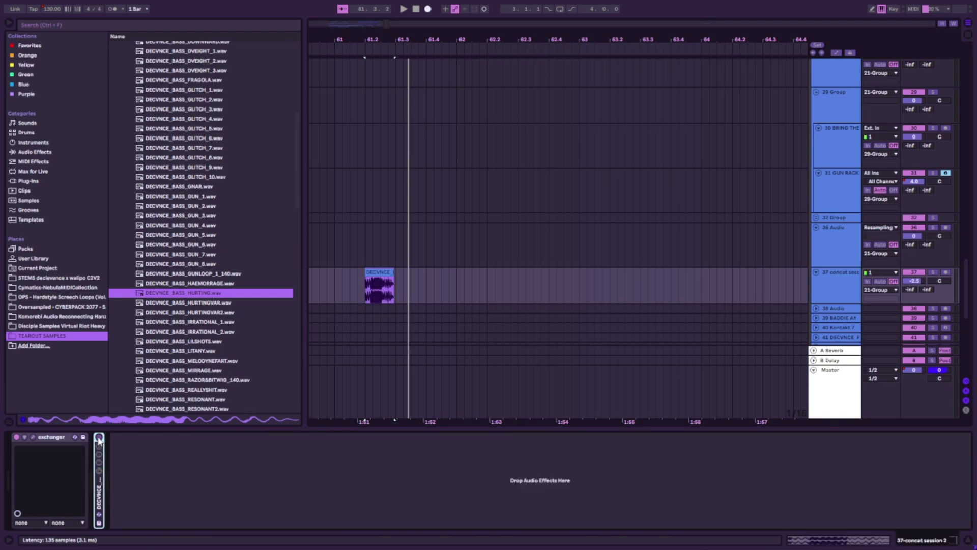
{"action": "left_click", "coordinate": [24, 437]}
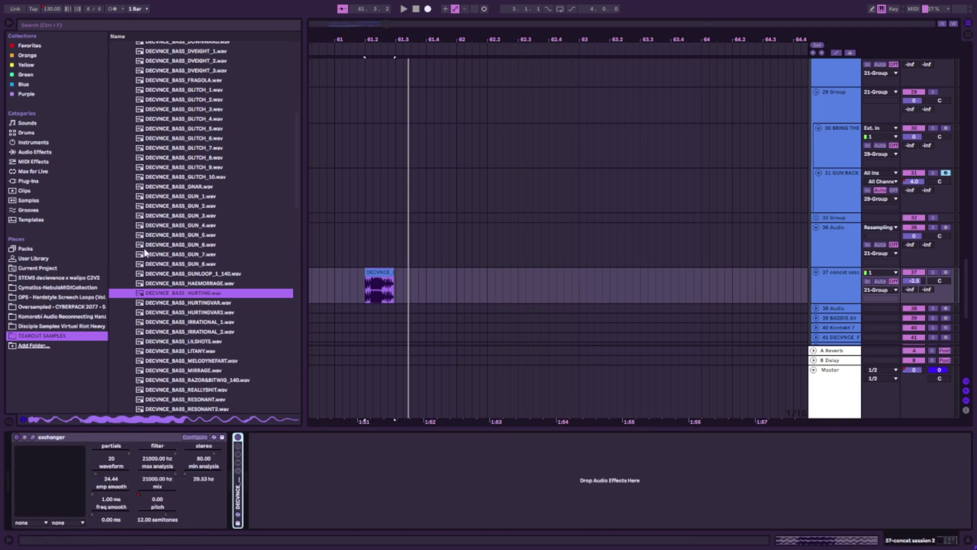
{"action": "scroll", "coordinate": [268, 126], "scroll_direction": "up", "scroll_amount": 2}
{"action": "scroll", "coordinate": [269, 126], "scroll_direction": "up", "scroll_amount": 5}
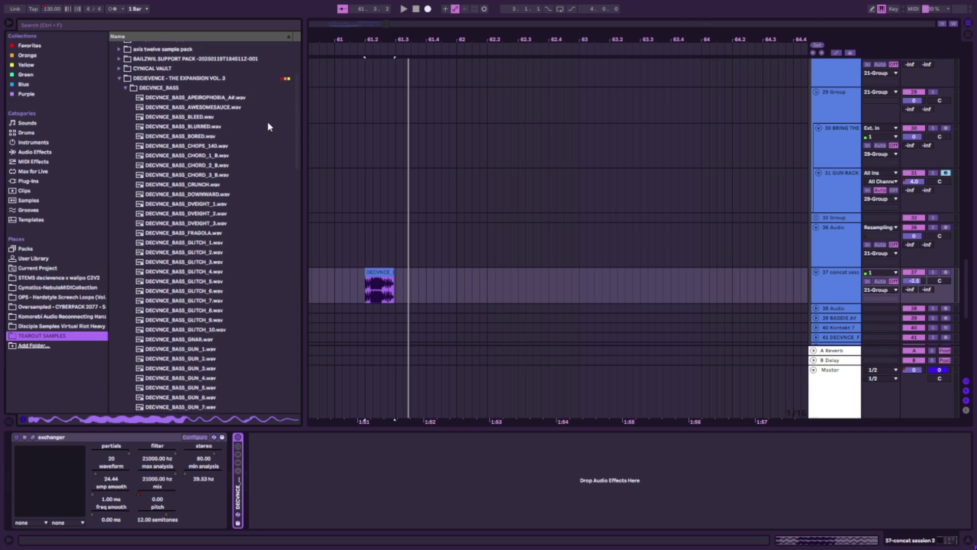
{"action": "scroll", "coordinate": [268, 126], "scroll_direction": "down", "scroll_amount": 1}
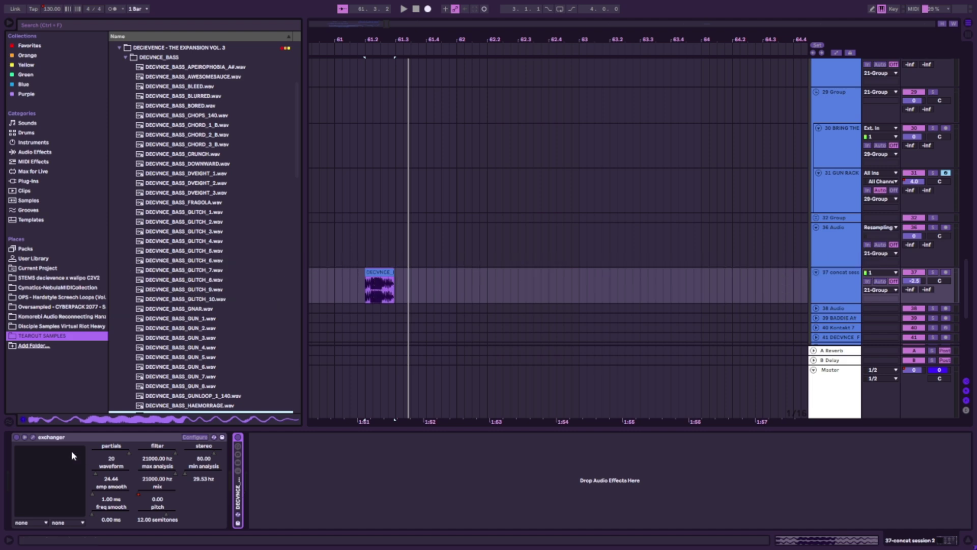
{"action": "left_click", "coordinate": [33, 437]}
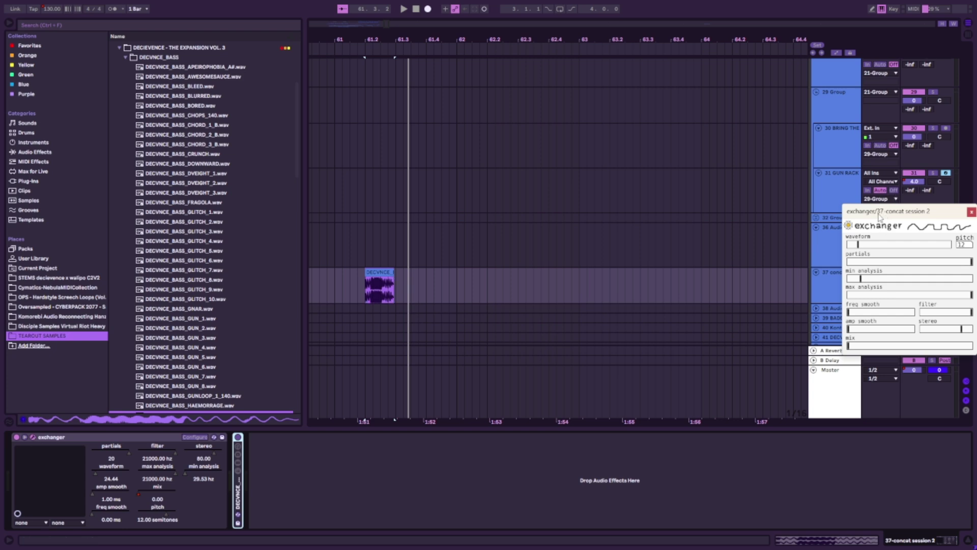
{"action": "left_click_drag", "start_coordinate": [878, 215], "coordinate": [555, 216]}
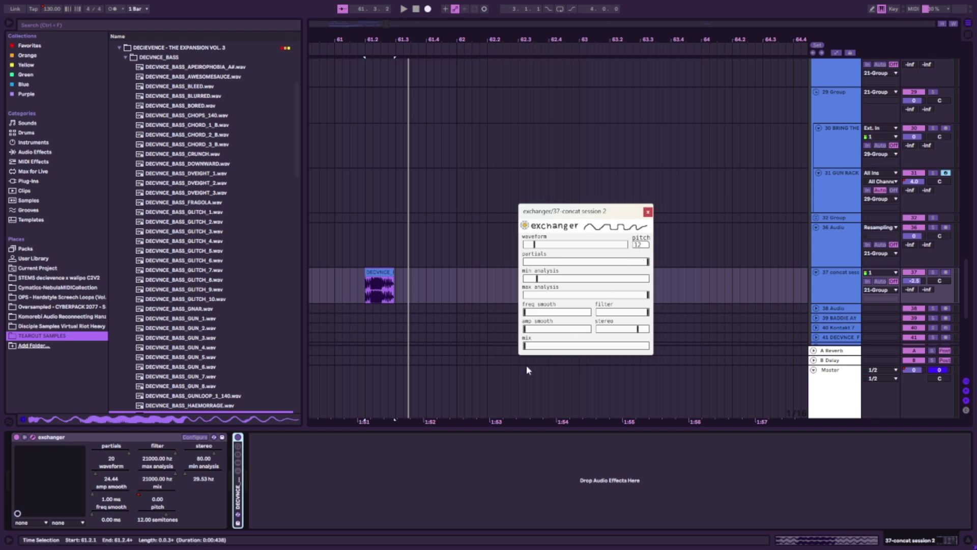
Step: Show automation lanes and choose exchanger's mix as the automated parameter on the concat session 2 track
{"action": "left_click", "coordinate": [836, 53]}
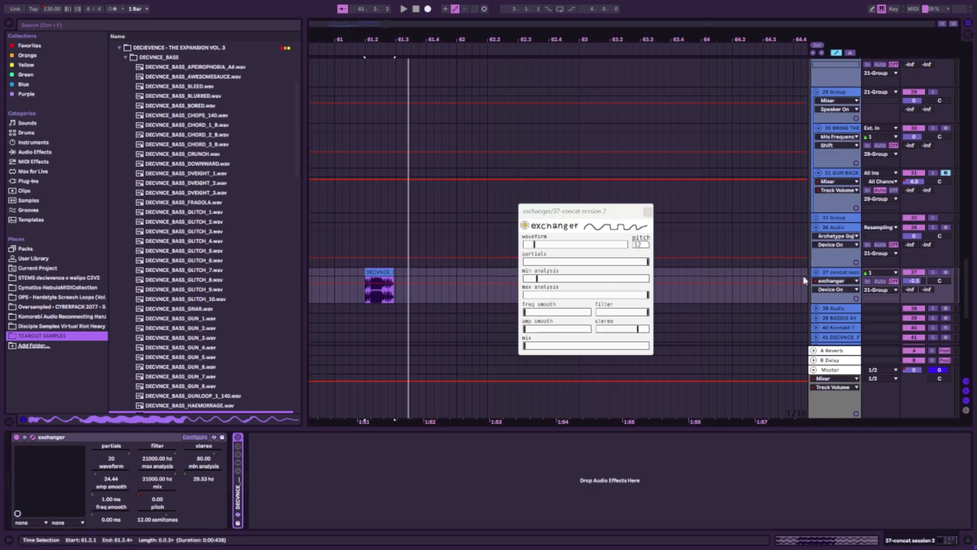
{"action": "left_click", "coordinate": [837, 289]}
{"action": "left_click", "coordinate": [835, 351]}
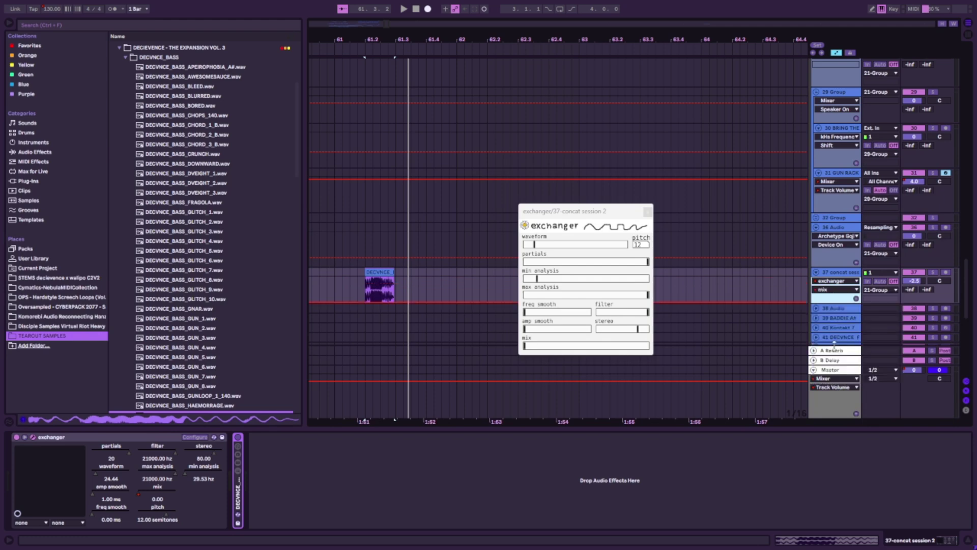
Step: Try an exchanger mix automation ramp from 0 to 100 across the bass clip during playback and flatten it to 0
{"action": "left_click", "coordinate": [367, 299]}
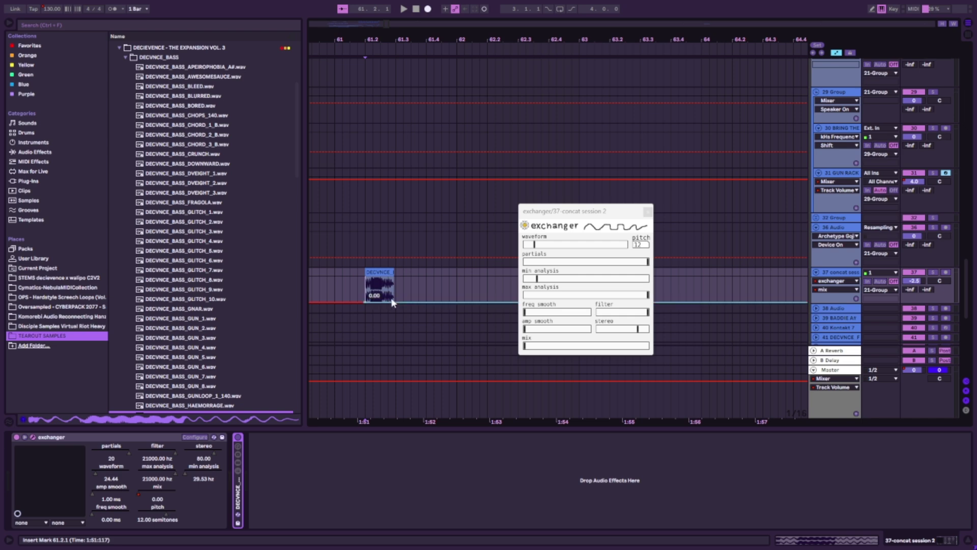
{"action": "key", "text": "space"}
{"action": "left_click_drag", "start_coordinate": [395, 298], "coordinate": [360, 276]}
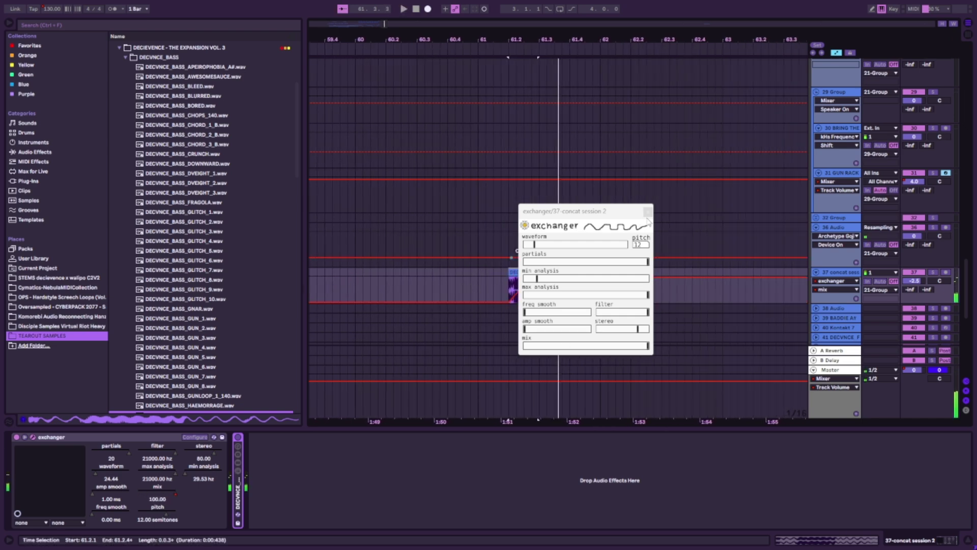
{"action": "left_click", "coordinate": [519, 295]}
{"action": "left_click", "coordinate": [503, 289]}
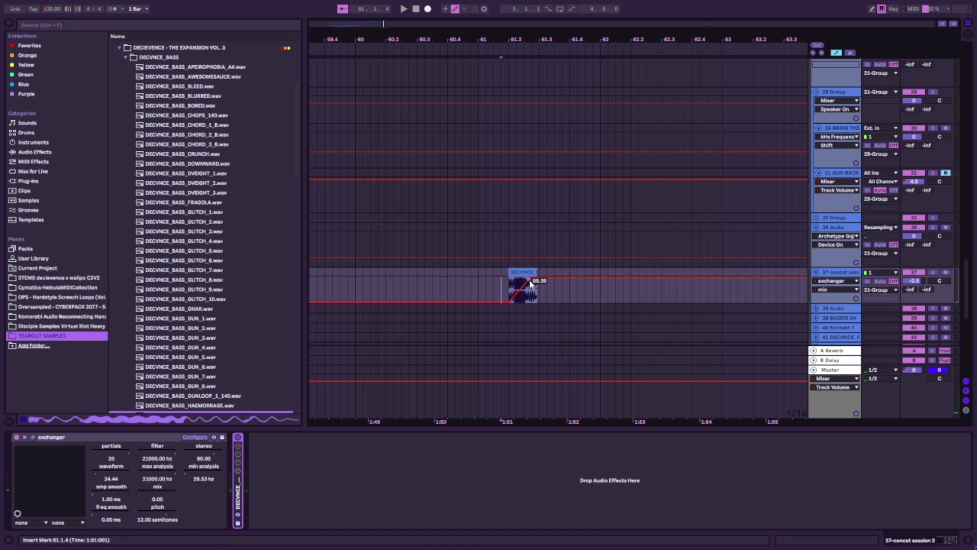
{"action": "key", "text": "space"}
{"action": "left_click_drag", "start_coordinate": [533, 278], "coordinate": [538, 300]}
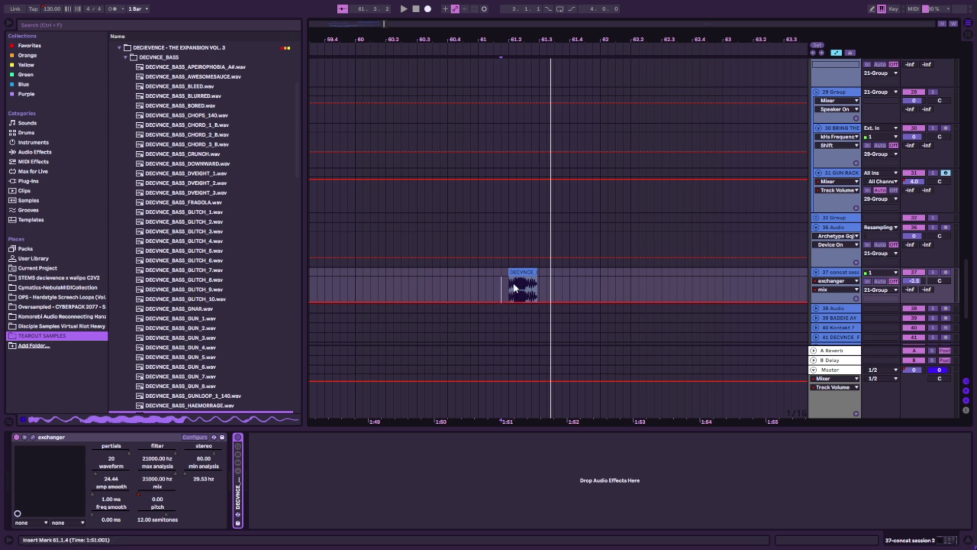
Step: Expand and re-enable the mixing rack, and show the devices of its second chain
{"action": "left_click", "coordinate": [237, 513]}
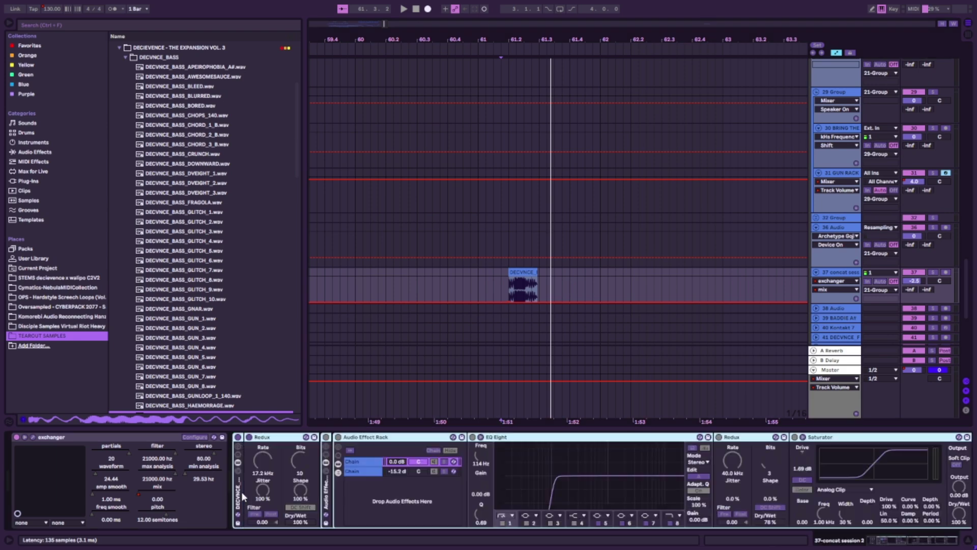
{"action": "left_click", "coordinate": [237, 445]}
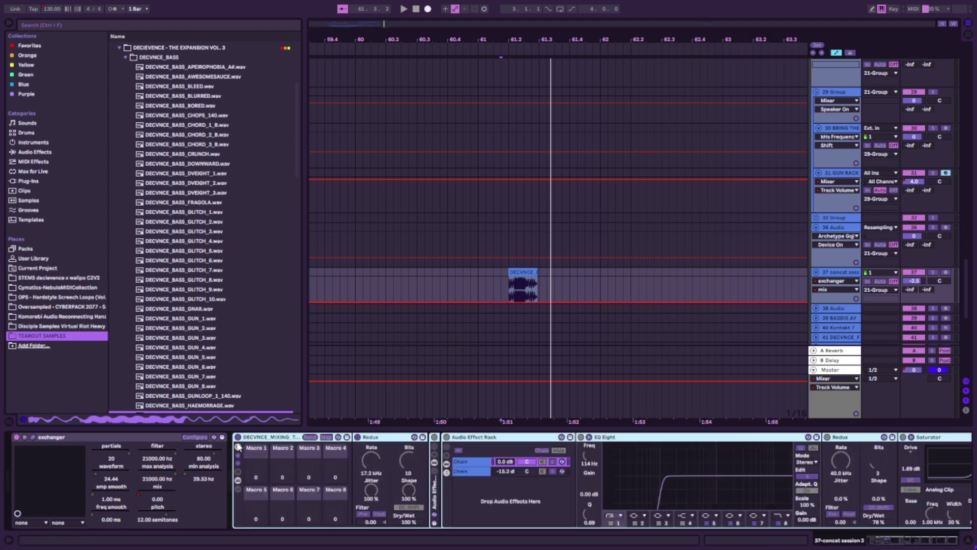
{"action": "left_click", "coordinate": [238, 445]}
{"action": "left_click", "coordinate": [239, 447]}
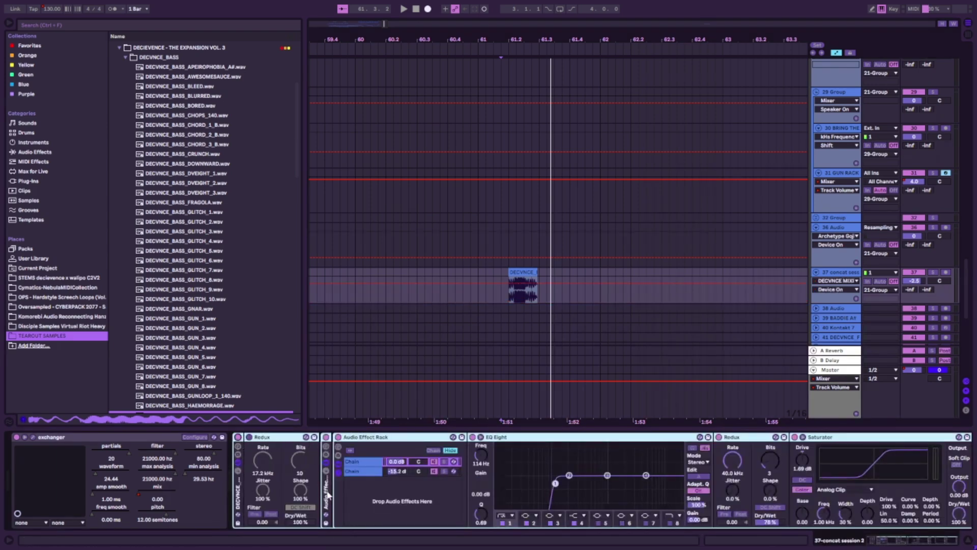
{"action": "left_click", "coordinate": [355, 471]}
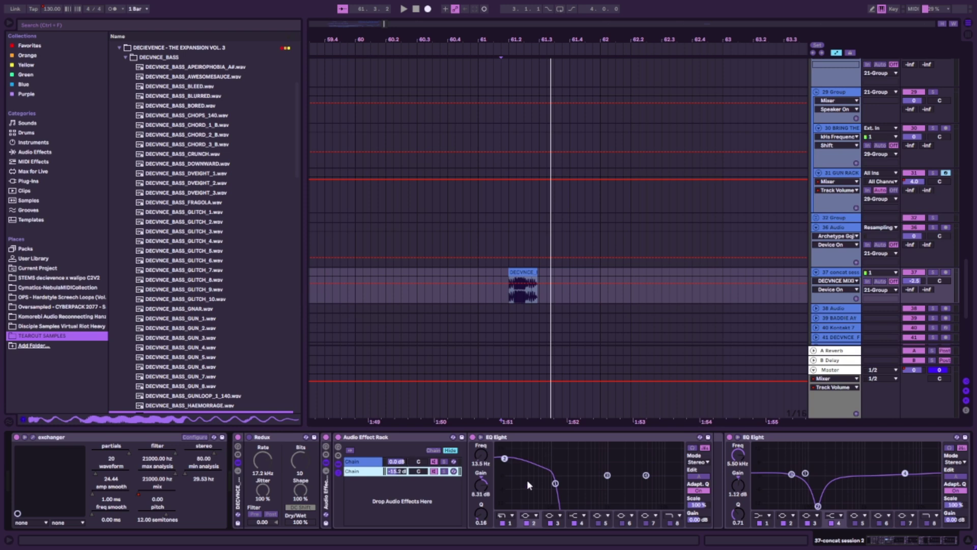
{"action": "left_click", "coordinate": [554, 437]}
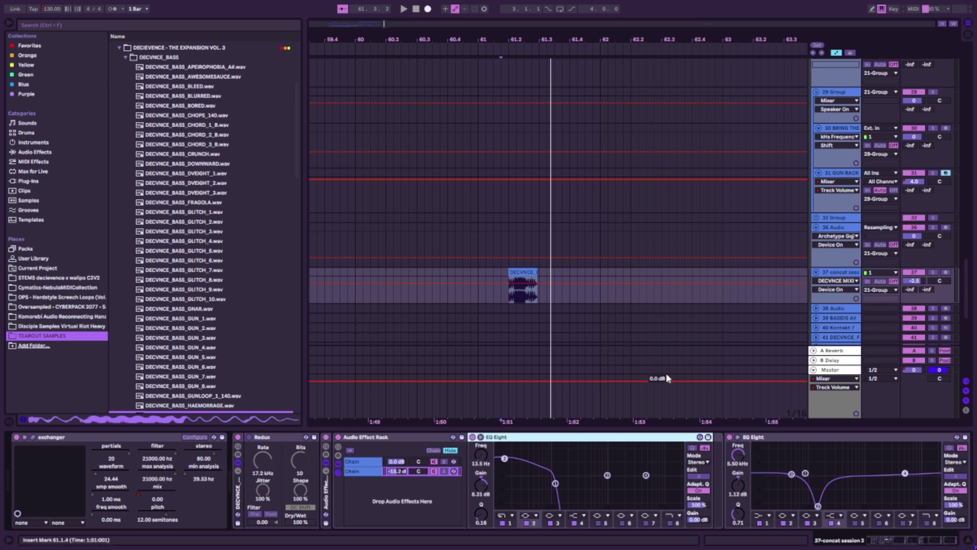
Step: Try the second chain's volume at 0.0 dB during playback, undo the change and replay the clip
{"action": "double_click", "coordinate": [397, 472]}
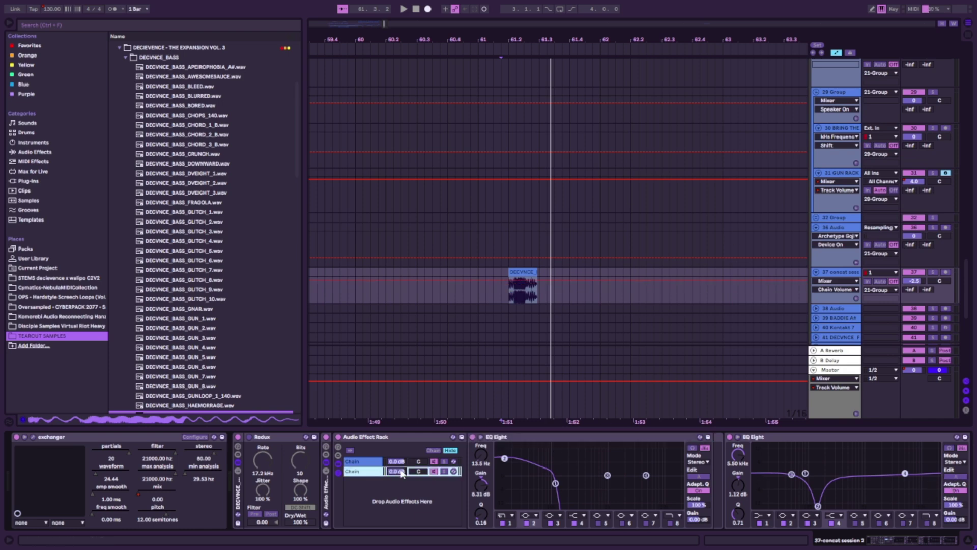
{"action": "key", "text": "space"}
{"action": "key", "text": "space"}
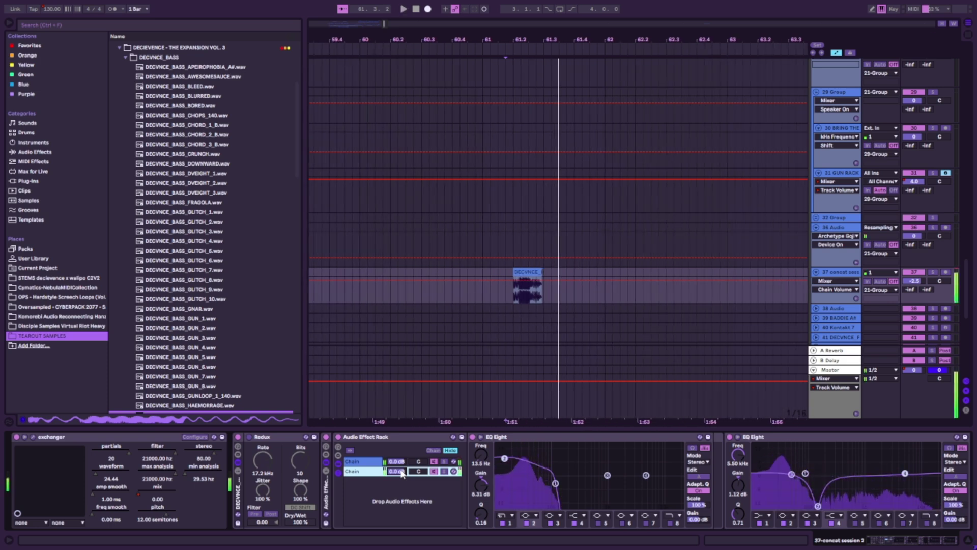
{"action": "key", "text": "ctrl+z"}
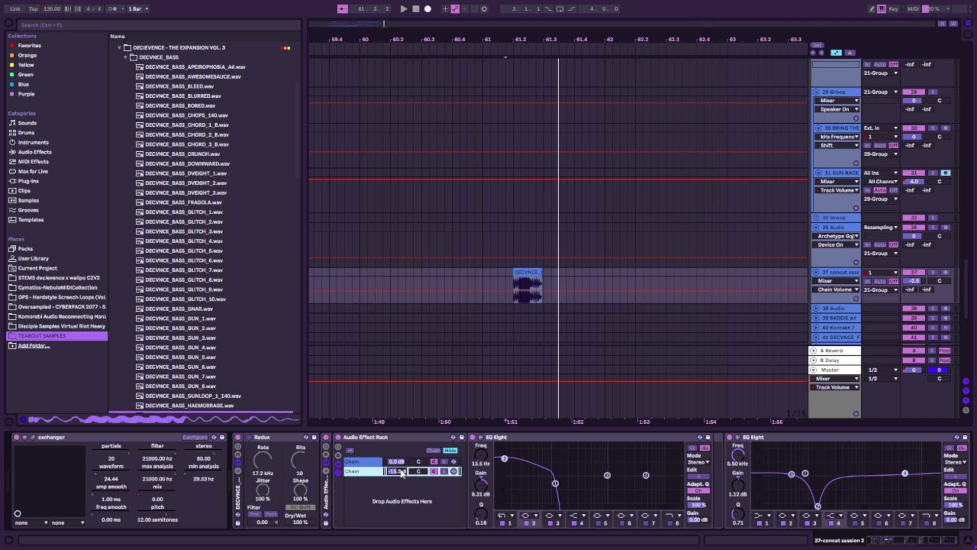
{"action": "key", "text": "space"}
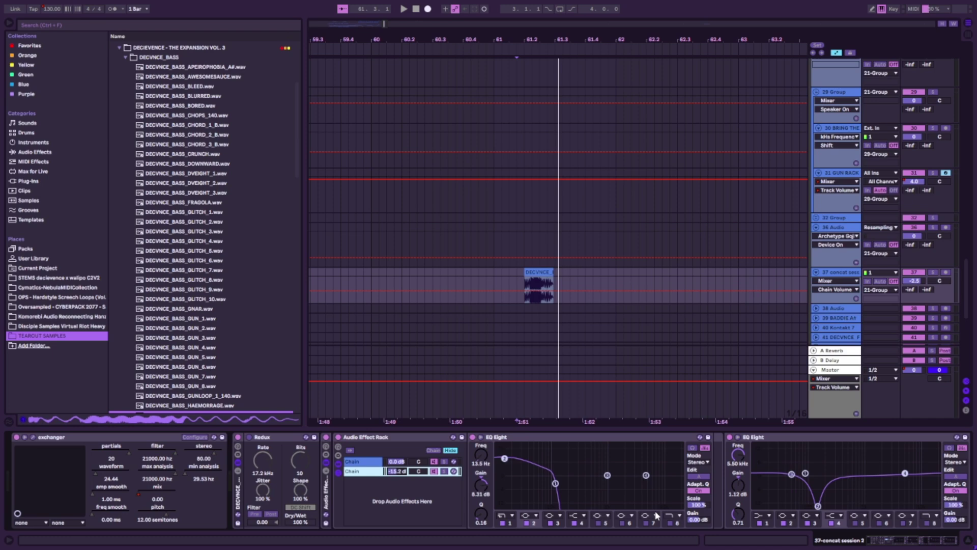
Step: Examine the second chain's devices and the boost and low-cut bands of its first EQ Eight
{"action": "scroll", "coordinate": [656, 515], "scroll_direction": "right", "scroll_amount": 8}
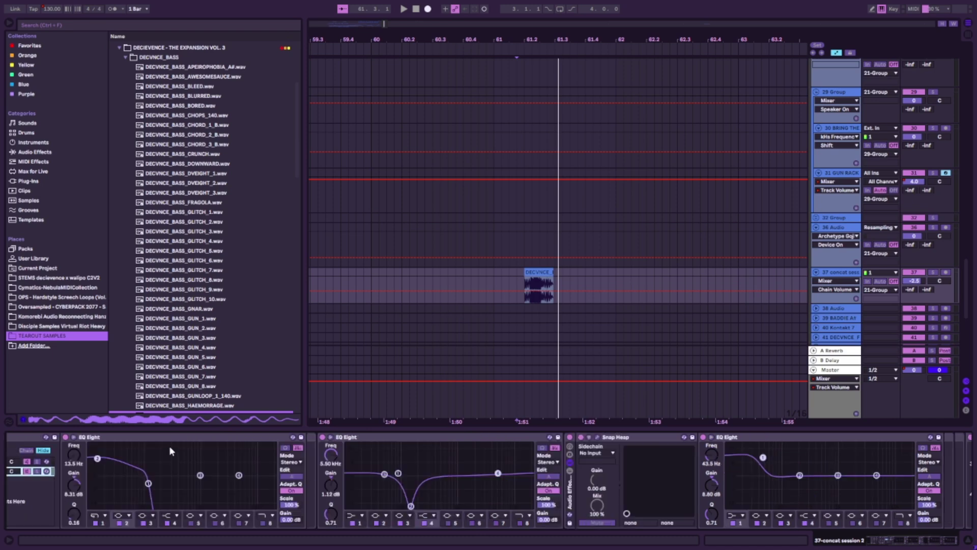
{"action": "left_click", "coordinate": [190, 442]}
{"action": "scroll", "coordinate": [919, 533], "scroll_direction": "left", "scroll_amount": 5}
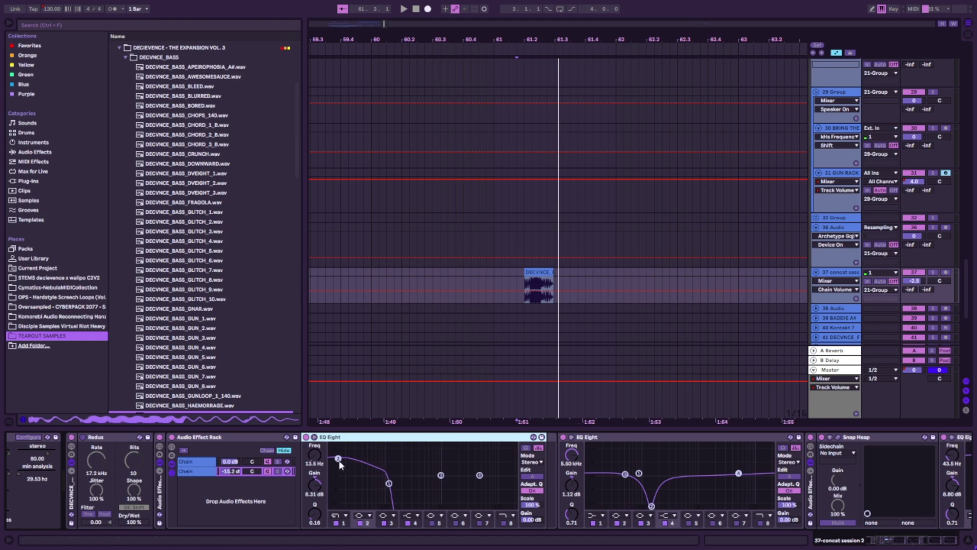
{"action": "left_click", "coordinate": [336, 460]}
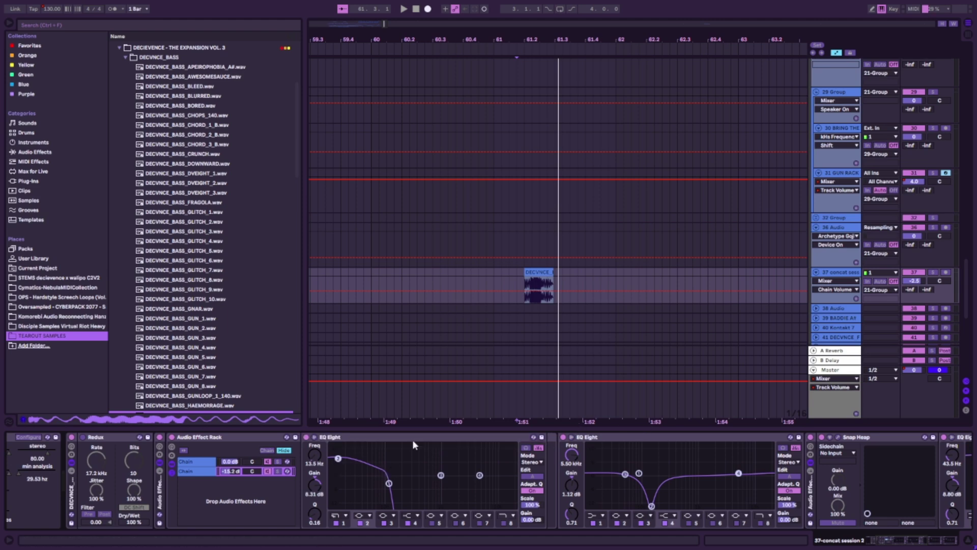
{"action": "left_click", "coordinate": [389, 482]}
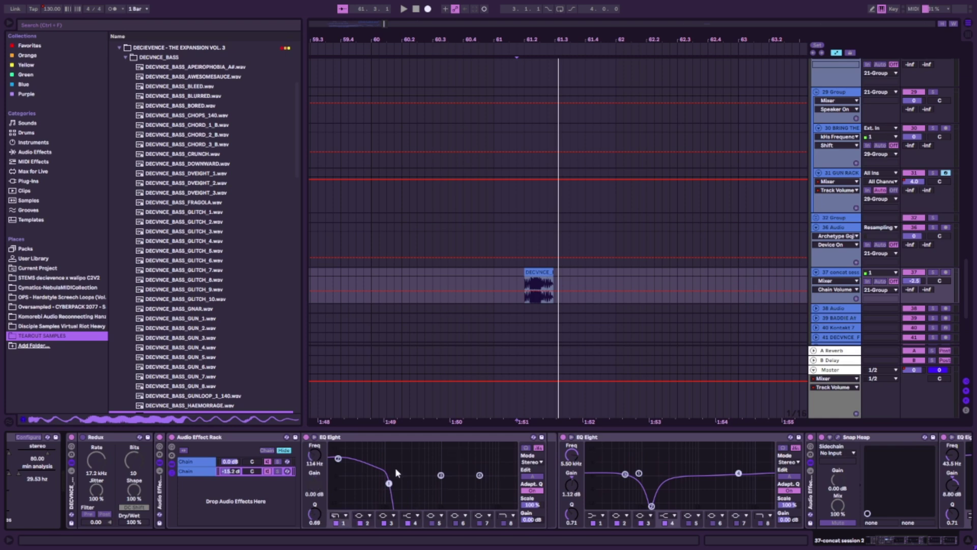
Step: Switch to the rack's first chain and compare the clip's sound with its Redux bypassed and active
{"action": "left_click", "coordinate": [212, 462]}
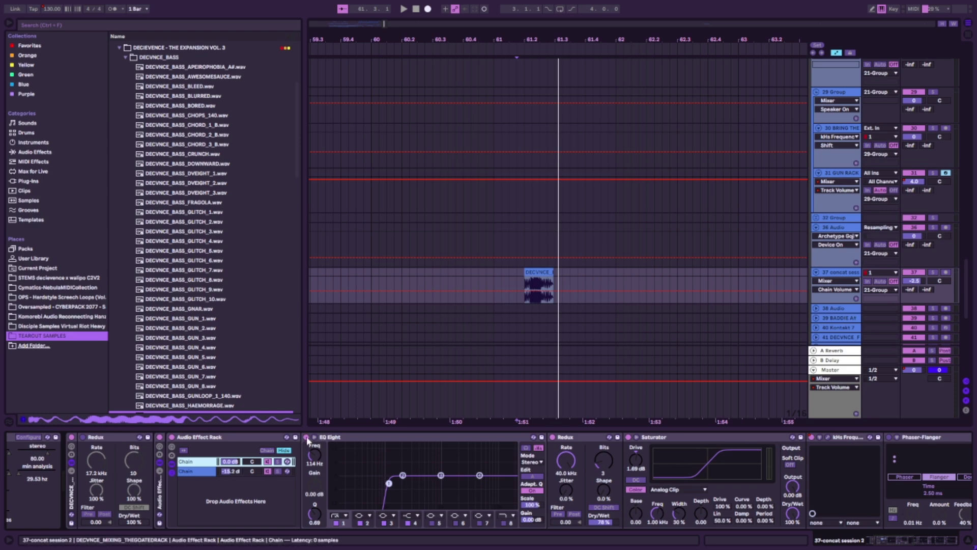
{"action": "left_click", "coordinate": [552, 437]}
{"action": "key", "text": "space"}
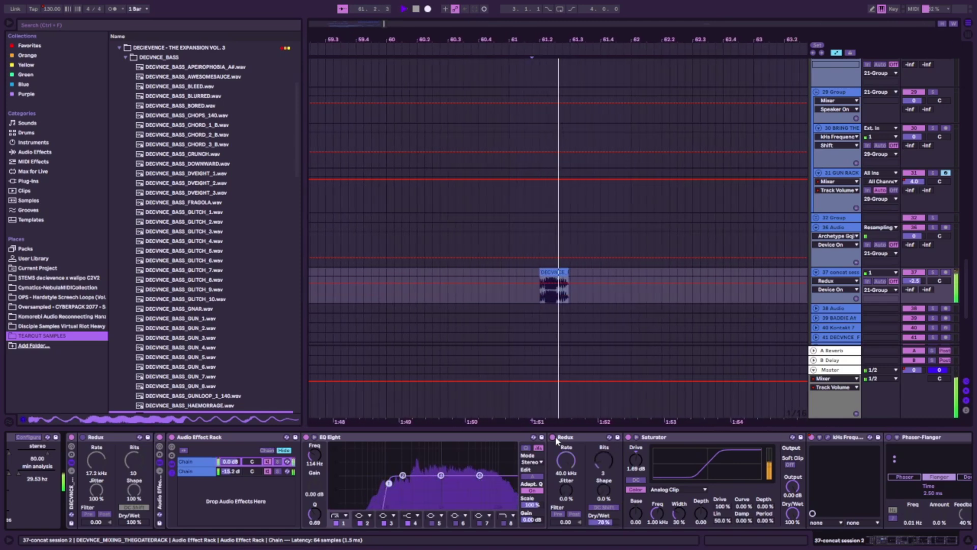
{"action": "left_click", "coordinate": [553, 436]}
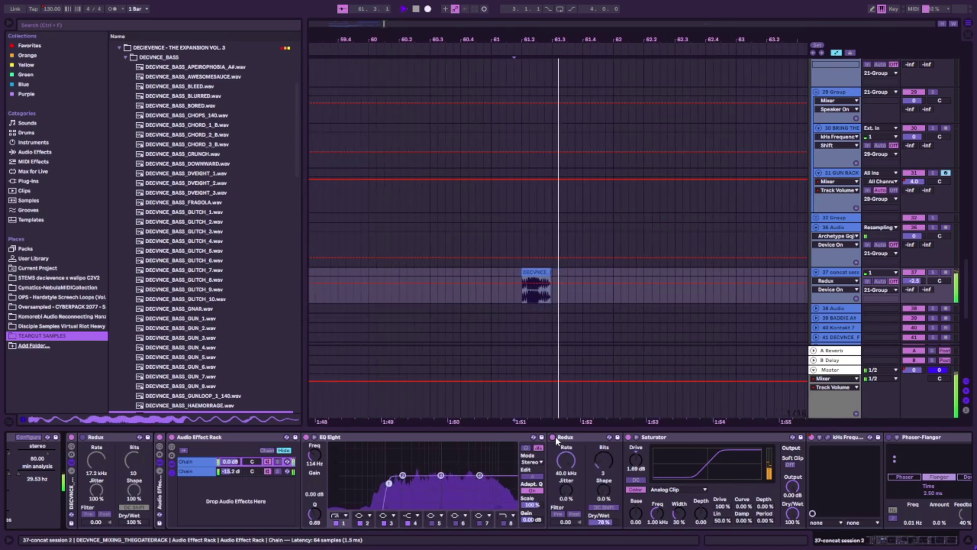
Step: Replay the clip and compare its sound with the first chain's Saturator active and bypassed
{"action": "key", "text": "space"}
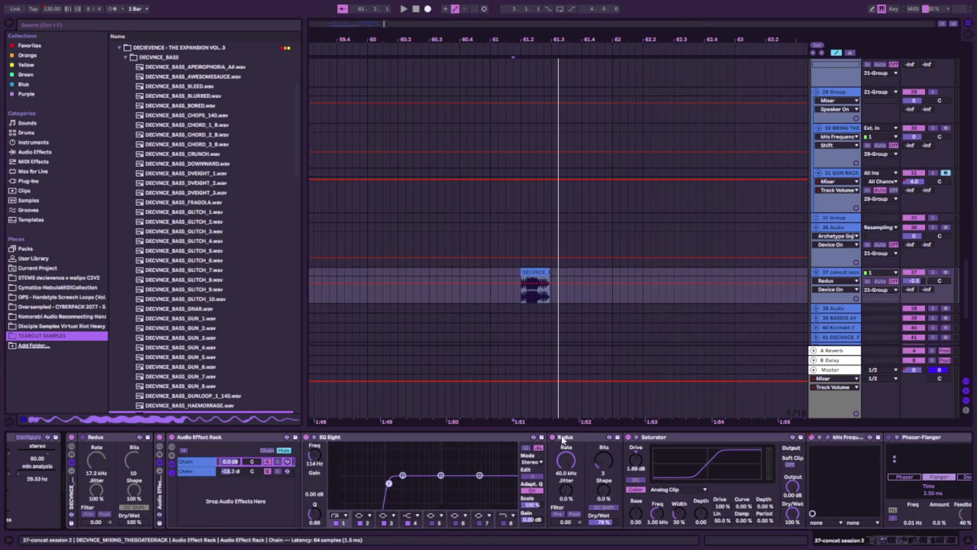
{"action": "key", "text": "space"}
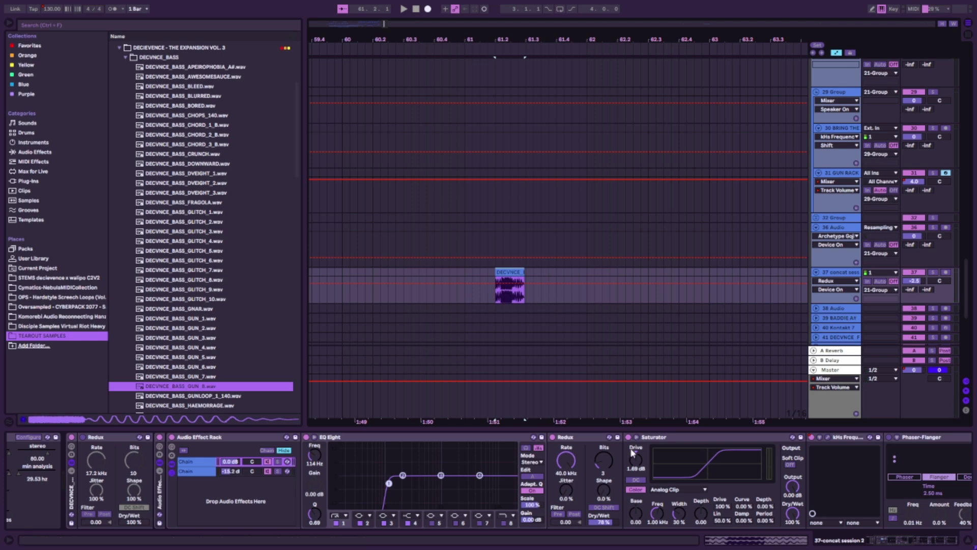
{"action": "left_click", "coordinate": [632, 458]}
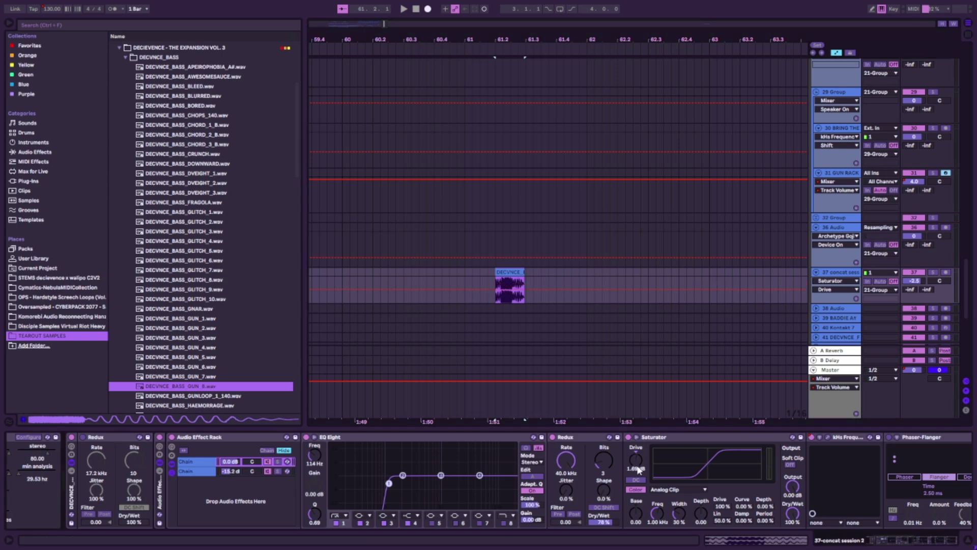
{"action": "left_click", "coordinate": [628, 437]}
{"action": "key", "text": "space"}
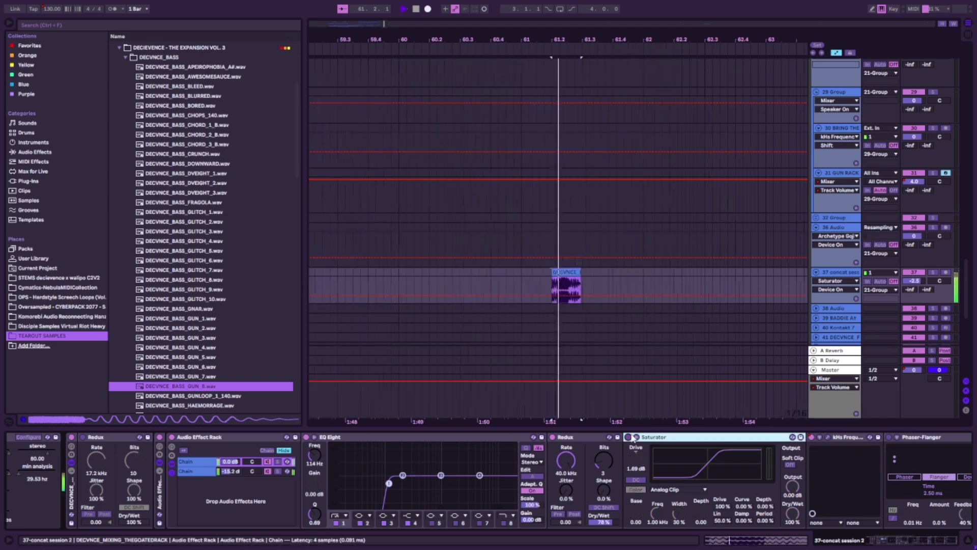
Step: Open the first chain's kHs Frequency Shifter, place the insert marker at 61.1.3 and move the plug-in window away from the clip
{"action": "left_click", "coordinate": [829, 436]}
{"action": "left_click", "coordinate": [512, 276]}
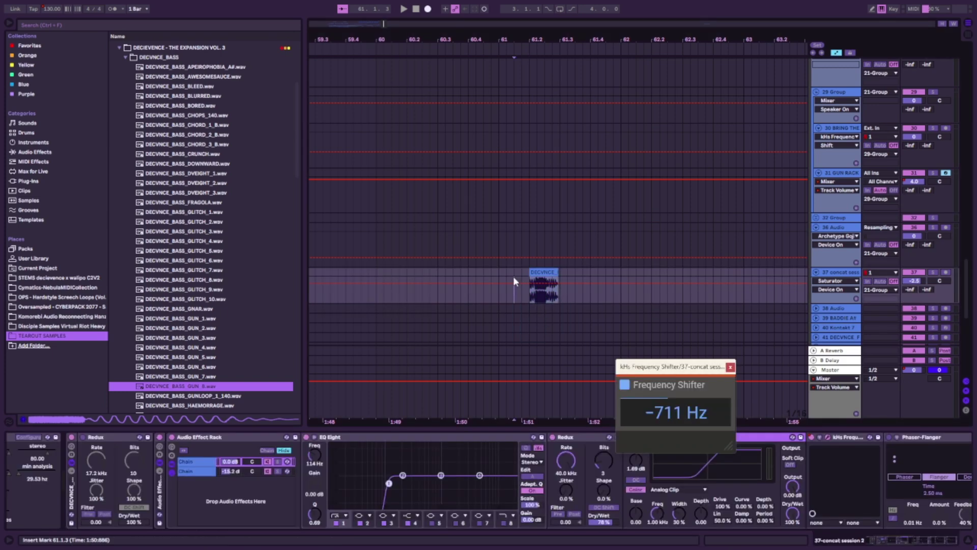
{"action": "left_click_drag", "start_coordinate": [656, 371], "coordinate": [502, 221]}
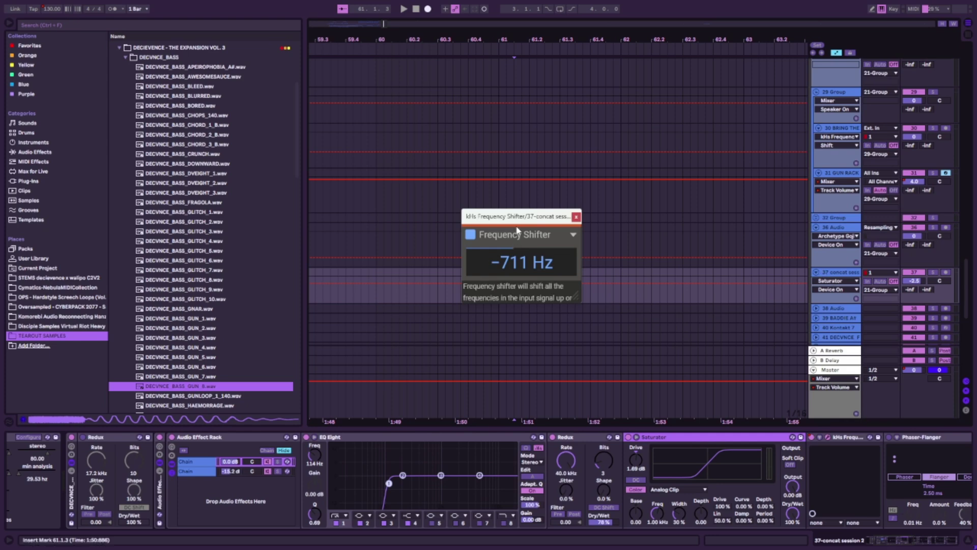
{"action": "left_click_drag", "start_coordinate": [509, 215], "coordinate": [448, 189]}
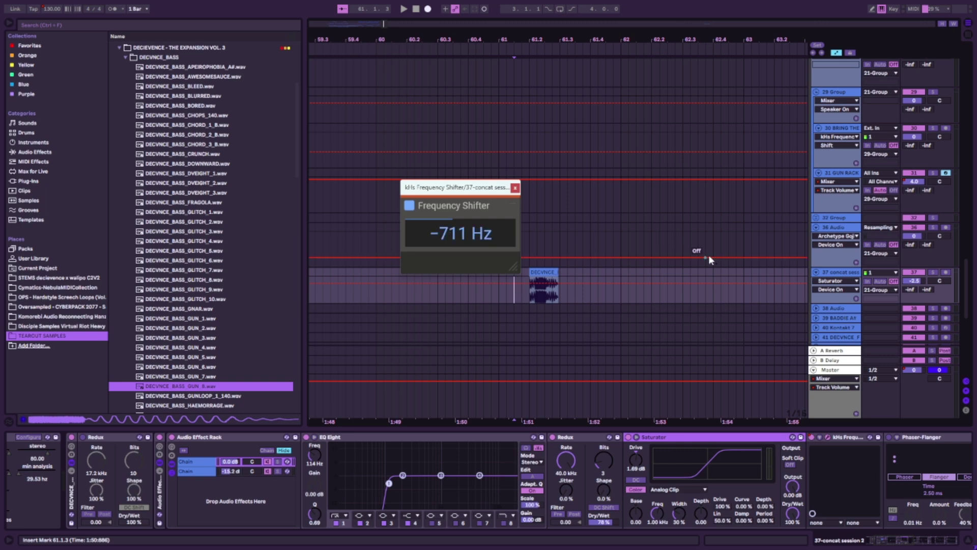
Step: Show the kHs Frequency Shifter's Device On automation on track 37, audition the clip with the shifter off and on, and close its window
{"action": "left_click", "coordinate": [831, 284]}
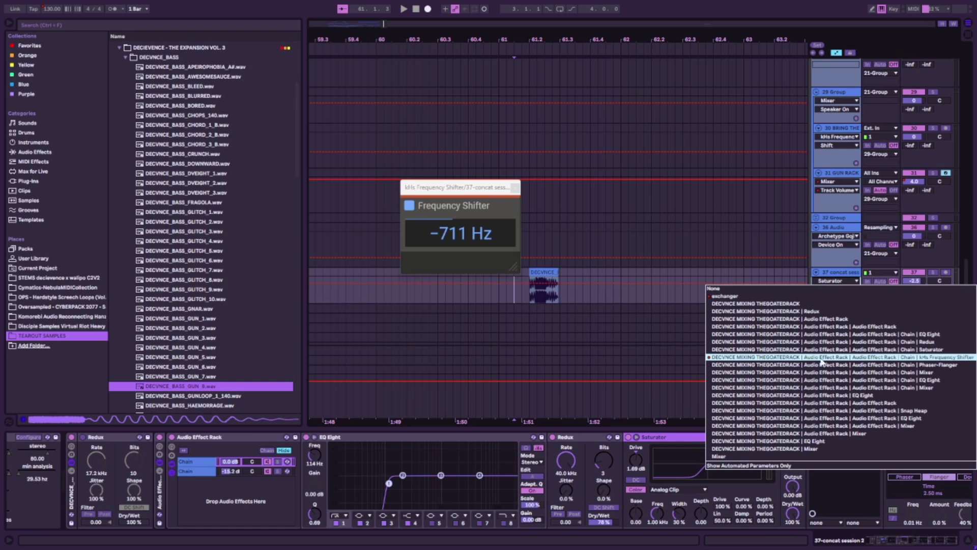
{"action": "left_click", "coordinate": [821, 357]}
{"action": "left_click", "coordinate": [834, 289]}
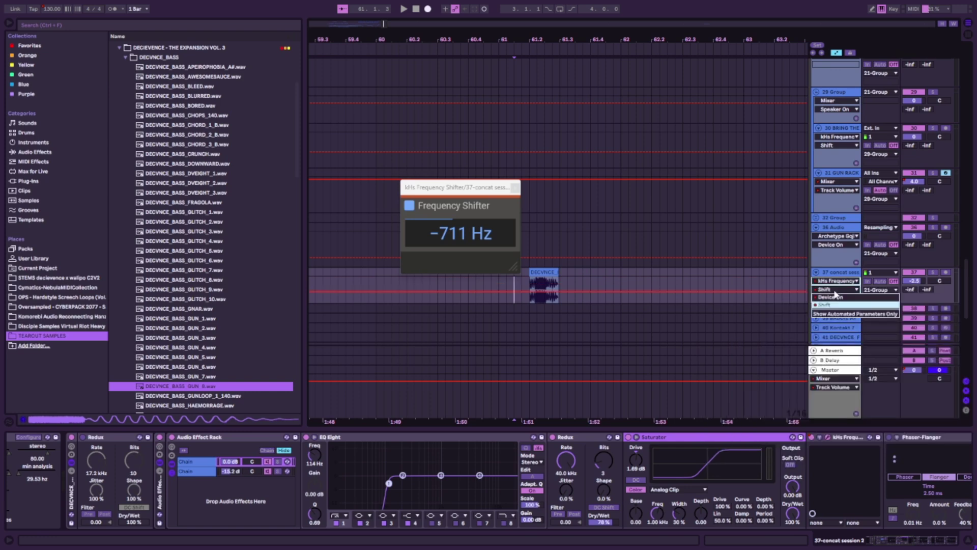
{"action": "left_click", "coordinate": [832, 296]}
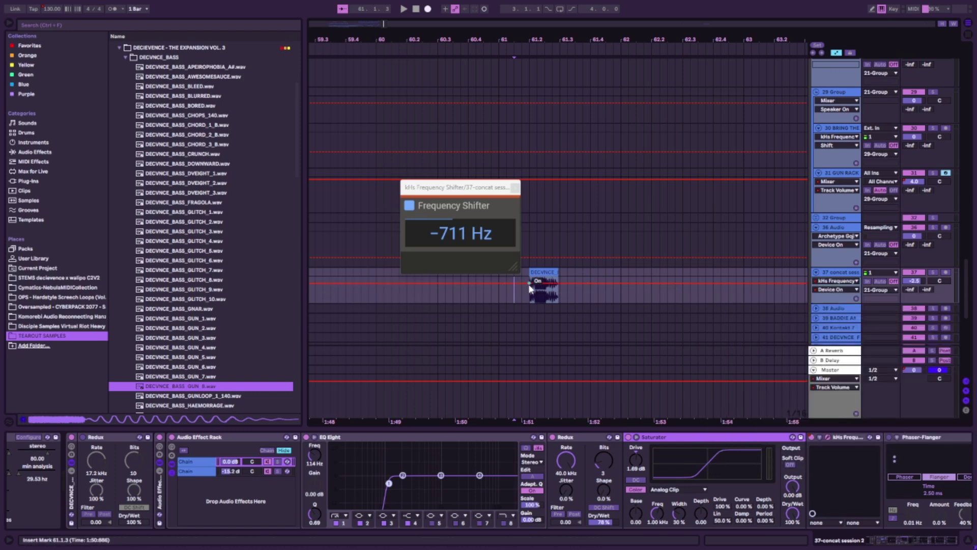
{"action": "key", "text": "space"}
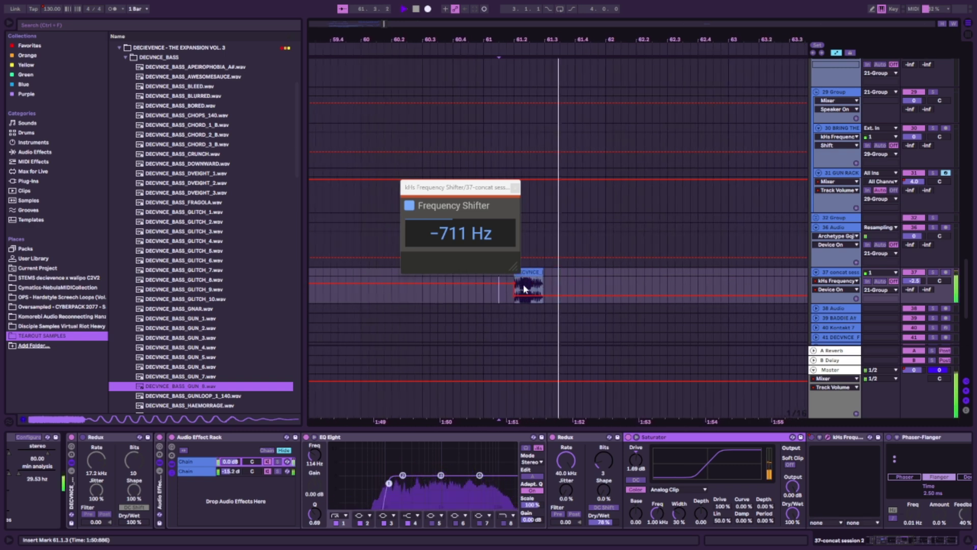
{"action": "key", "text": "space"}
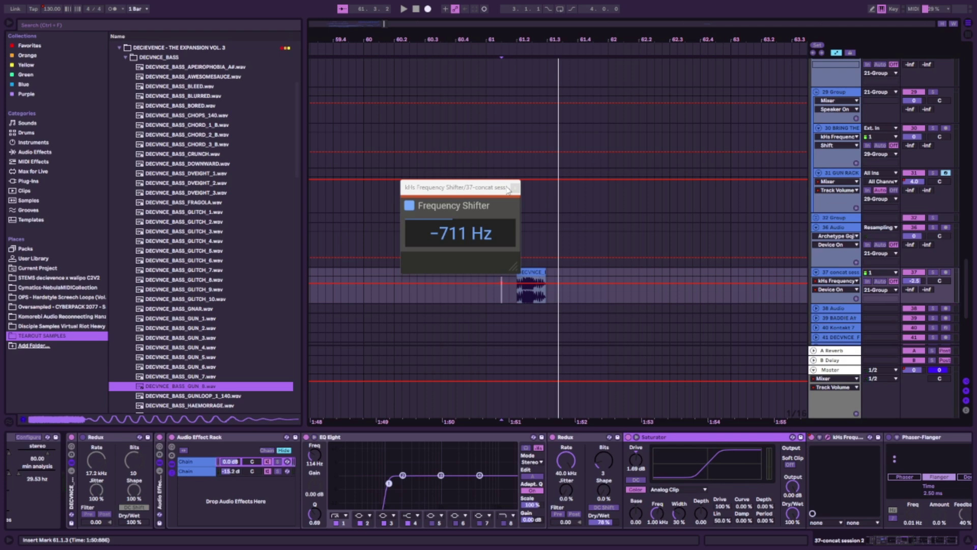
{"action": "left_click", "coordinate": [515, 187]}
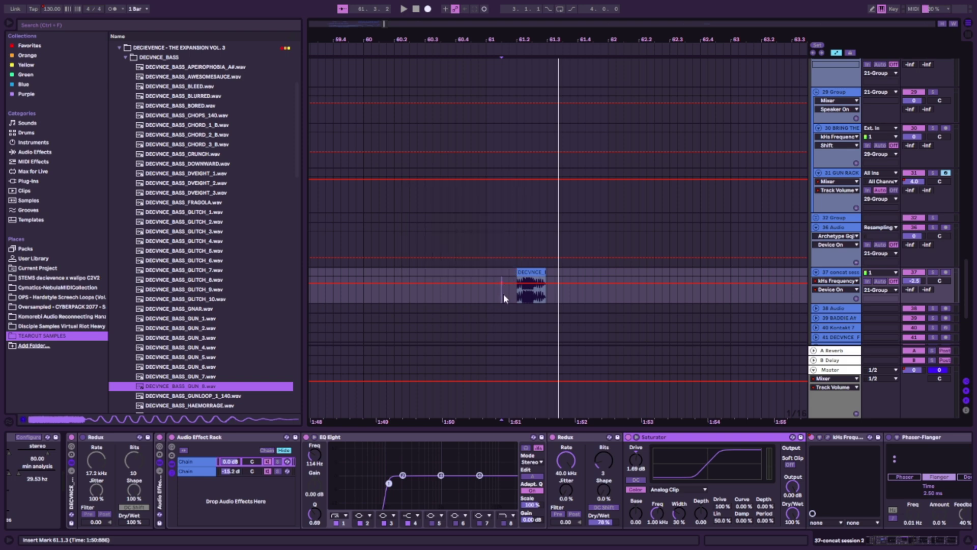
Step: Hide the chain devices of the inner Audio Effect Rack and fold the rack to bring the following EQ Eight into view
{"action": "left_click", "coordinate": [914, 541]}
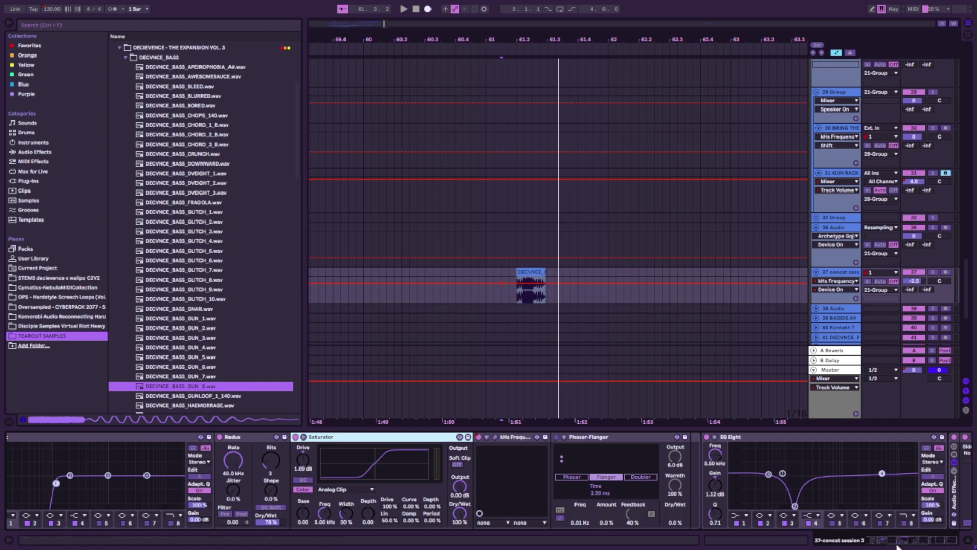
{"action": "left_click", "coordinate": [890, 540]}
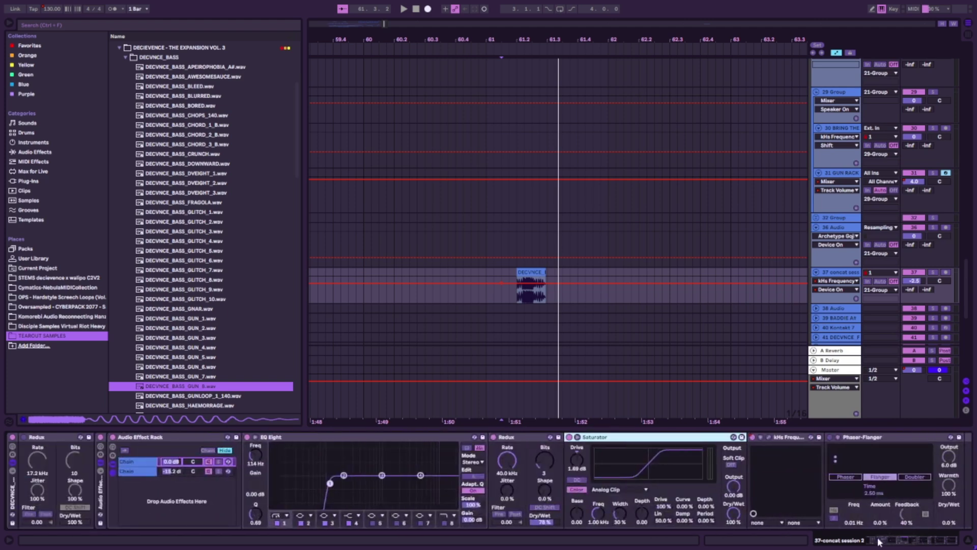
{"action": "left_click", "coordinate": [879, 542]}
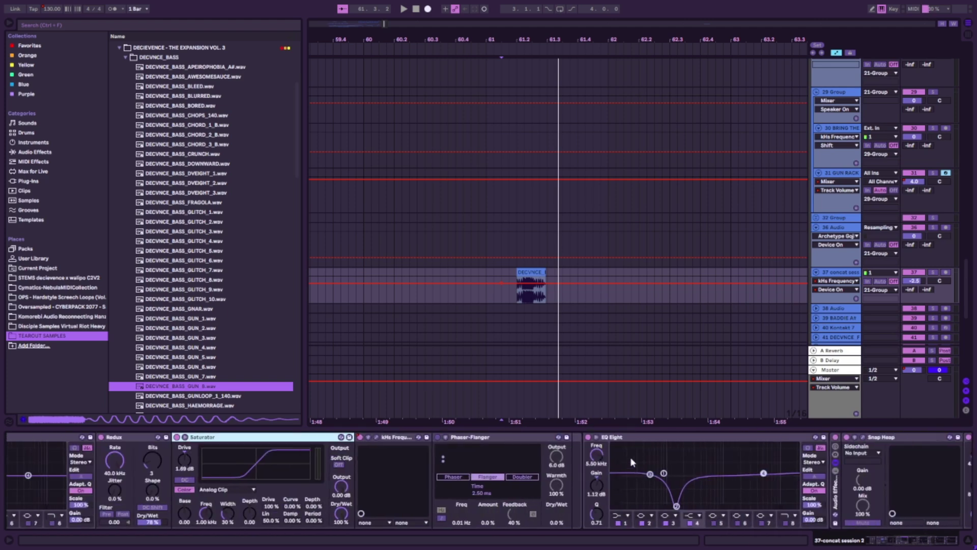
{"action": "left_click", "coordinate": [631, 461]}
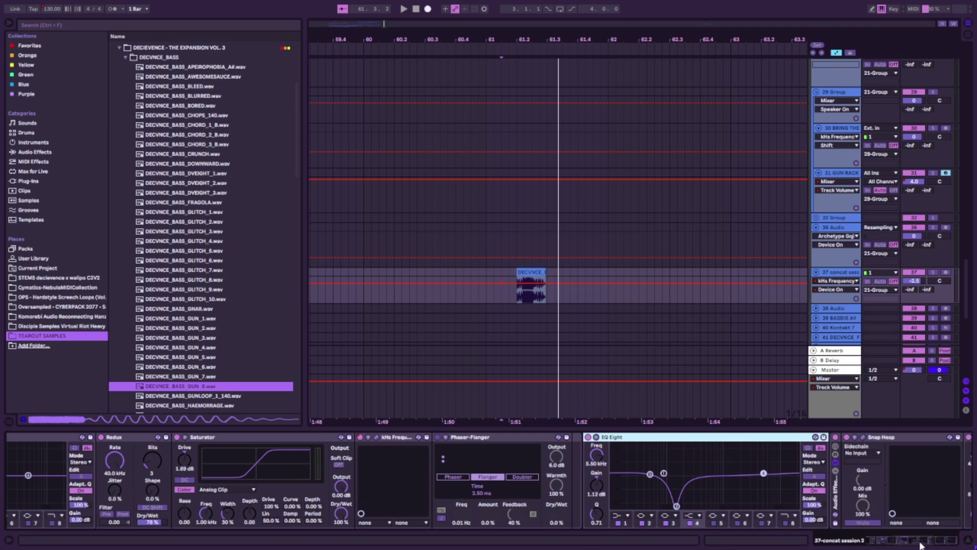
{"action": "left_click_drag", "start_coordinate": [920, 543], "coordinate": [889, 540]}
{"action": "left_click", "coordinate": [375, 464]}
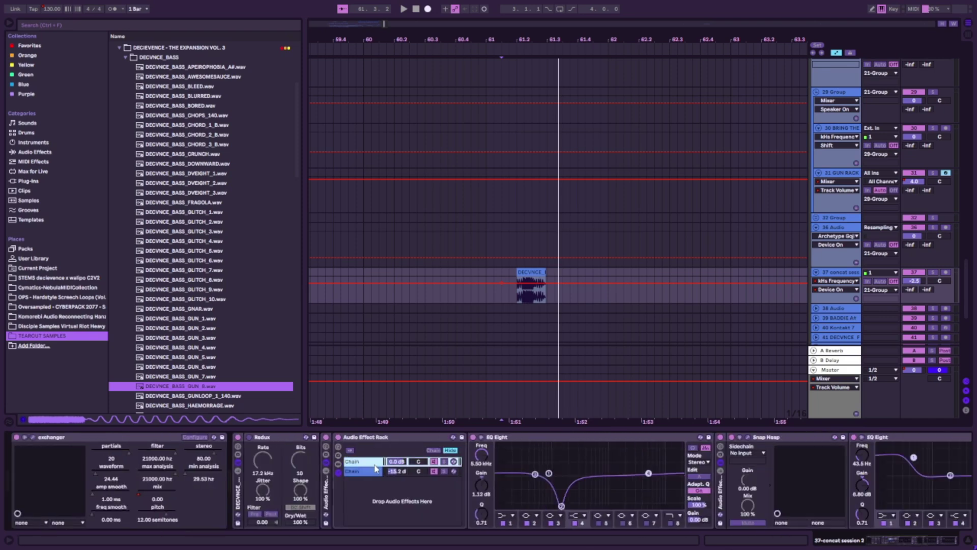
{"action": "left_click", "coordinate": [401, 492]}
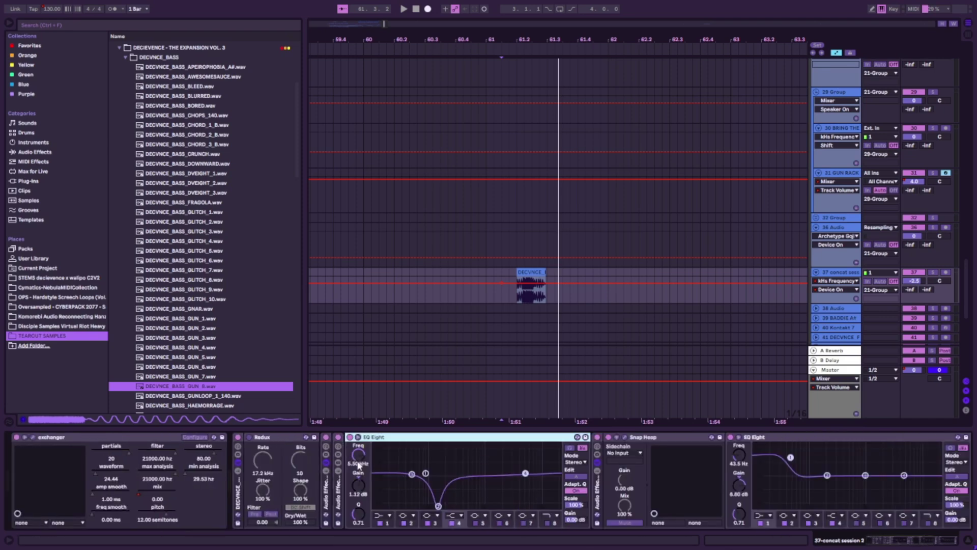
Step: Compare the clip with the EQ Eight after the inner rack bypassed and active, and fold that EQ Eight
{"action": "left_click", "coordinate": [438, 506]}
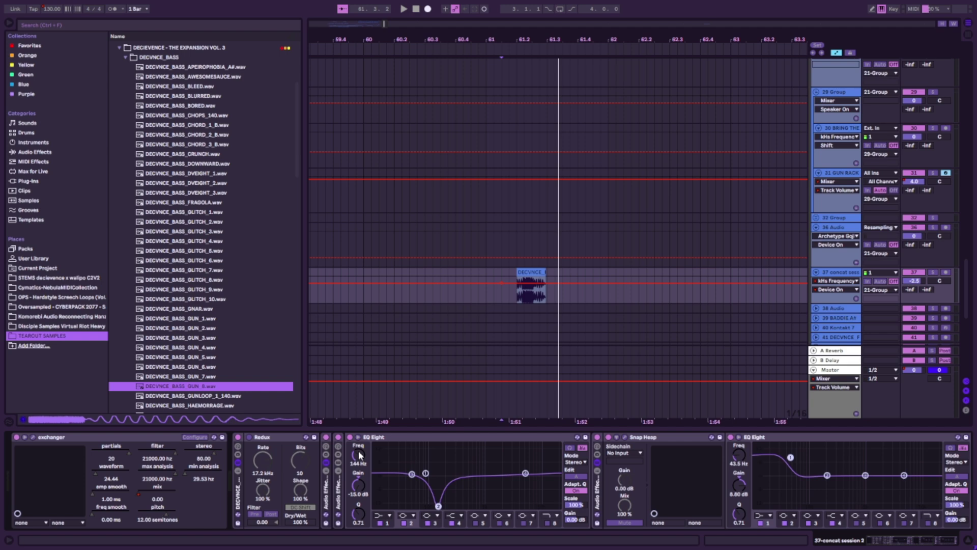
{"action": "key", "text": "space"}
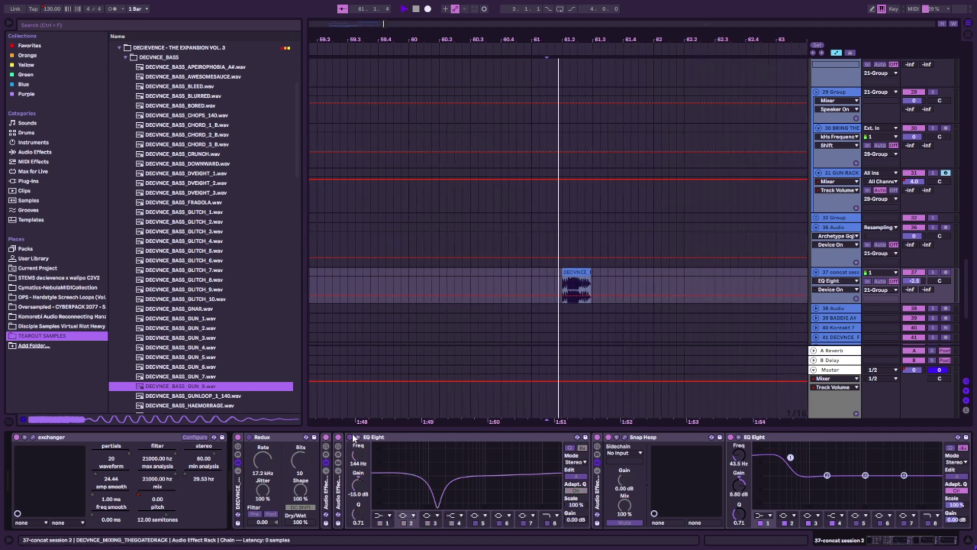
{"action": "key", "text": "space"}
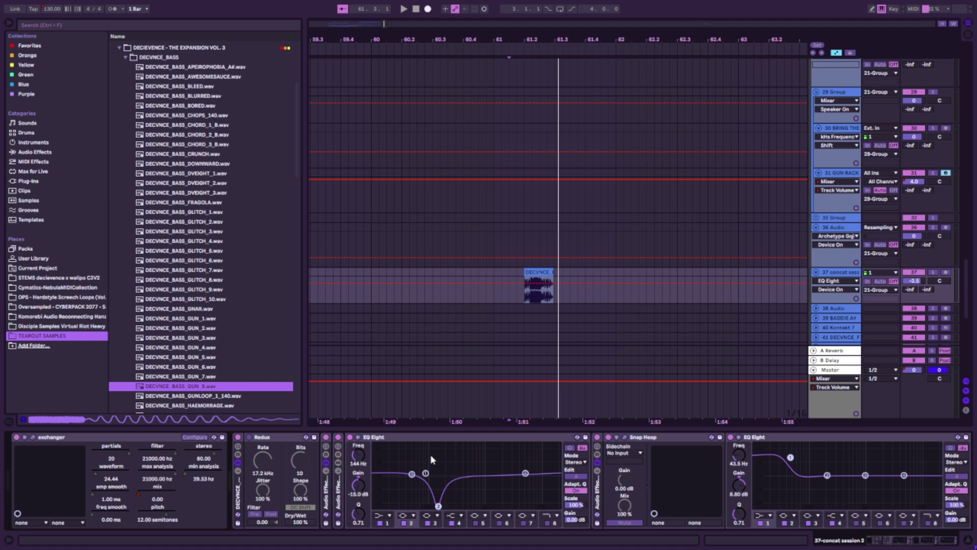
{"action": "double_click", "coordinate": [425, 438]}
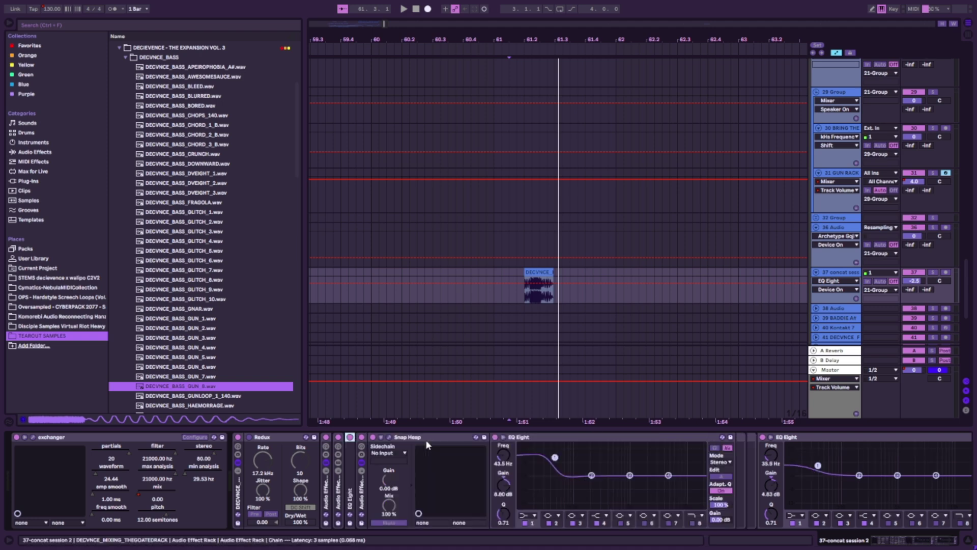
Step: View Snap Heap's Distortion module on Serial Bus 2, and compare the clip with Snap Heap bypassed and active
{"action": "left_click", "coordinate": [389, 437]}
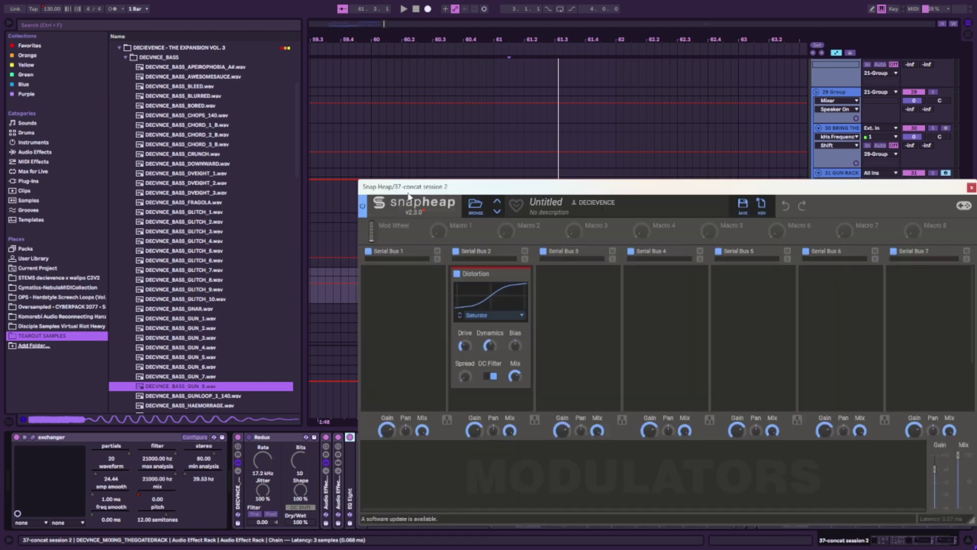
{"action": "left_click_drag", "start_coordinate": [412, 188], "coordinate": [283, 132]}
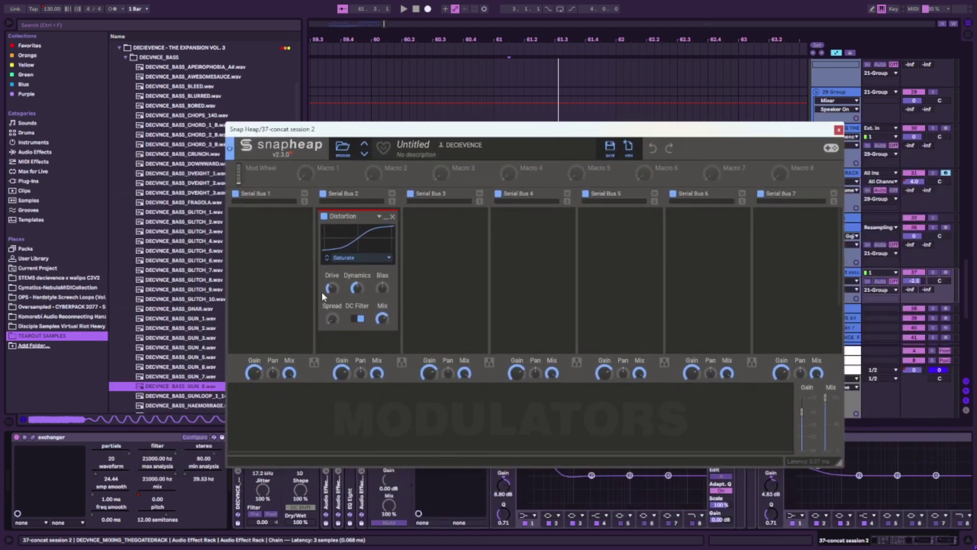
{"action": "left_click", "coordinate": [838, 129]}
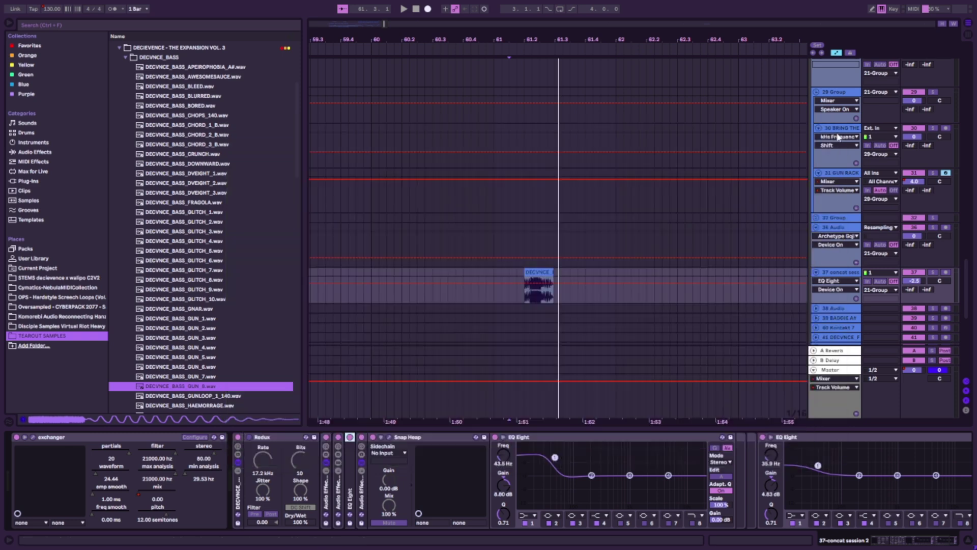
{"action": "left_click", "coordinate": [373, 439]}
{"action": "key", "text": "space"}
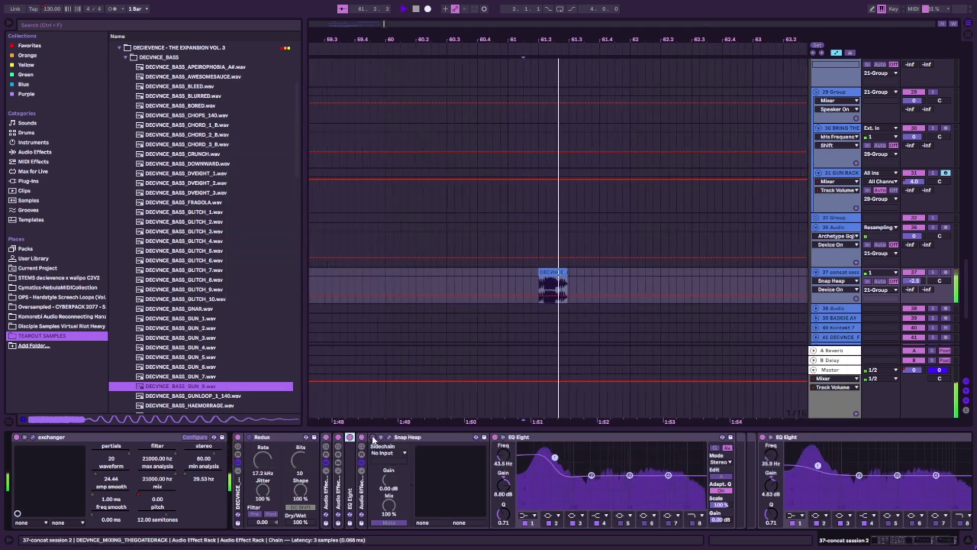
{"action": "key", "text": "space"}
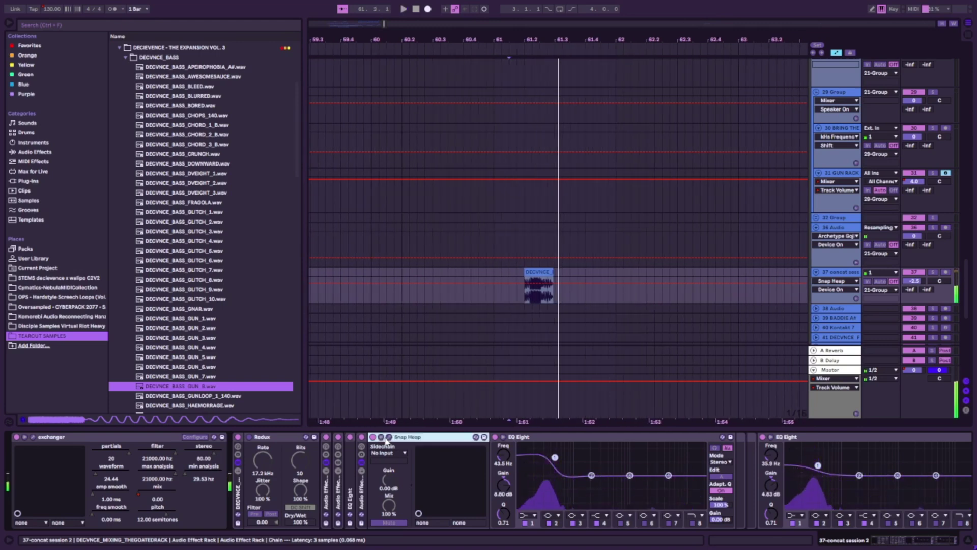
Step: Reopen Snap Heap and examine the Saturate mode, Drive, Mix and Spread of its Distortion module
{"action": "left_click", "coordinate": [389, 437]}
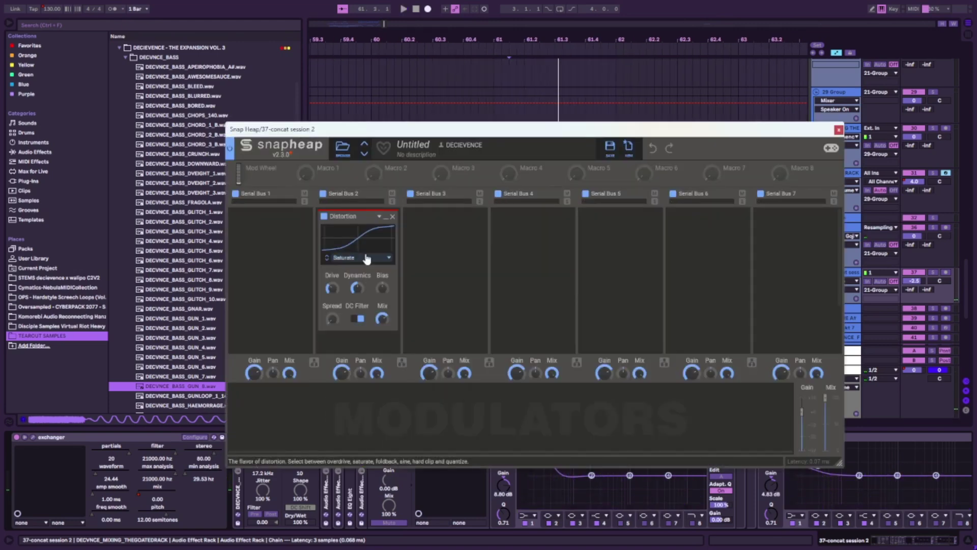
{"action": "left_click_drag", "start_coordinate": [343, 129], "coordinate": [383, 130]}
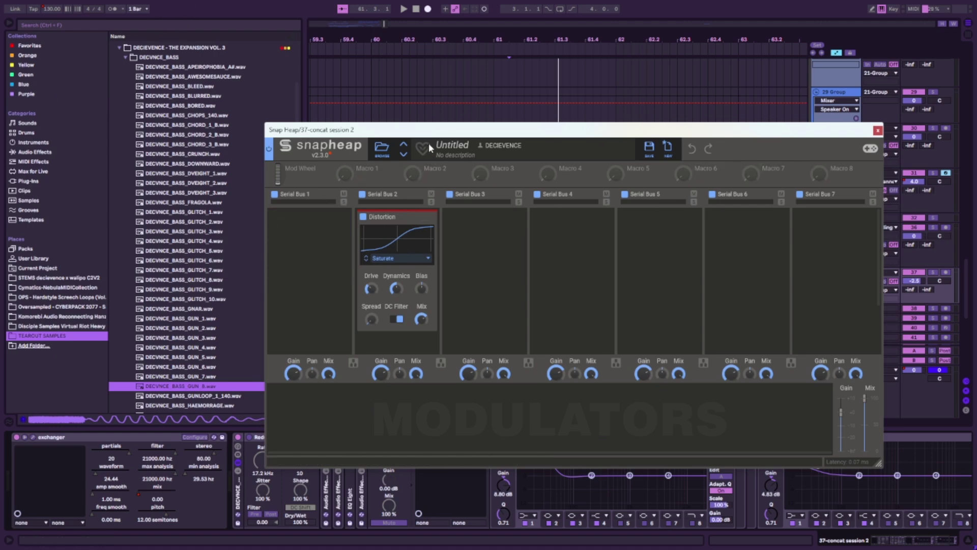
{"action": "left_click_drag", "start_coordinate": [418, 134], "coordinate": [296, 76]}
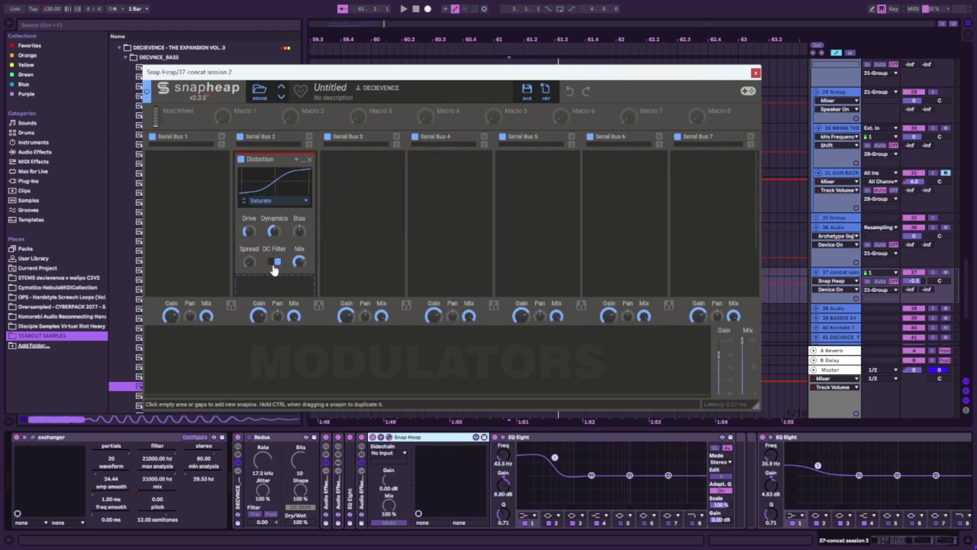
{"action": "scroll", "coordinate": [286, 264], "scroll_direction": "down", "scroll_amount": 2}
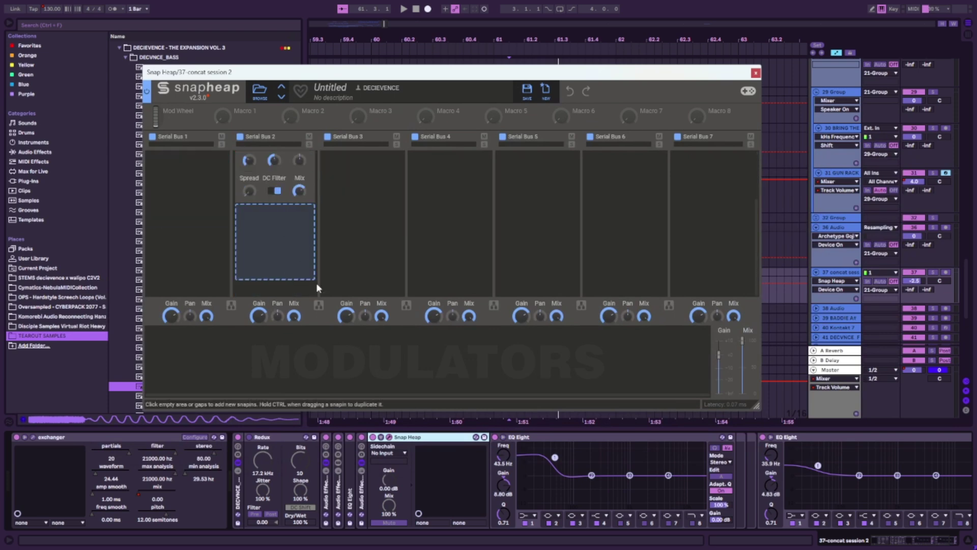
{"action": "scroll", "coordinate": [272, 214], "scroll_direction": "up", "scroll_amount": 2}
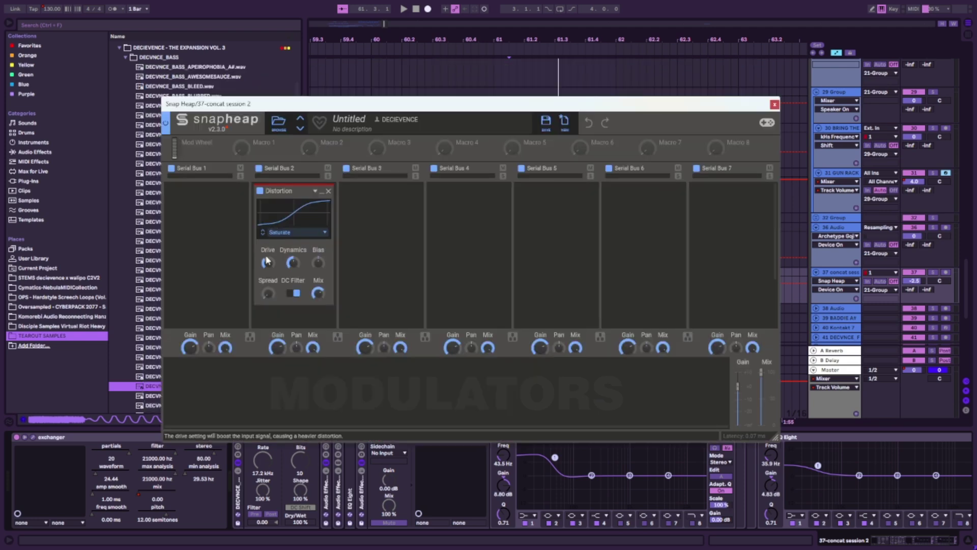
{"action": "mouse_move", "coordinate": [267, 262]}
{"action": "mouse_move", "coordinate": [317, 294]}
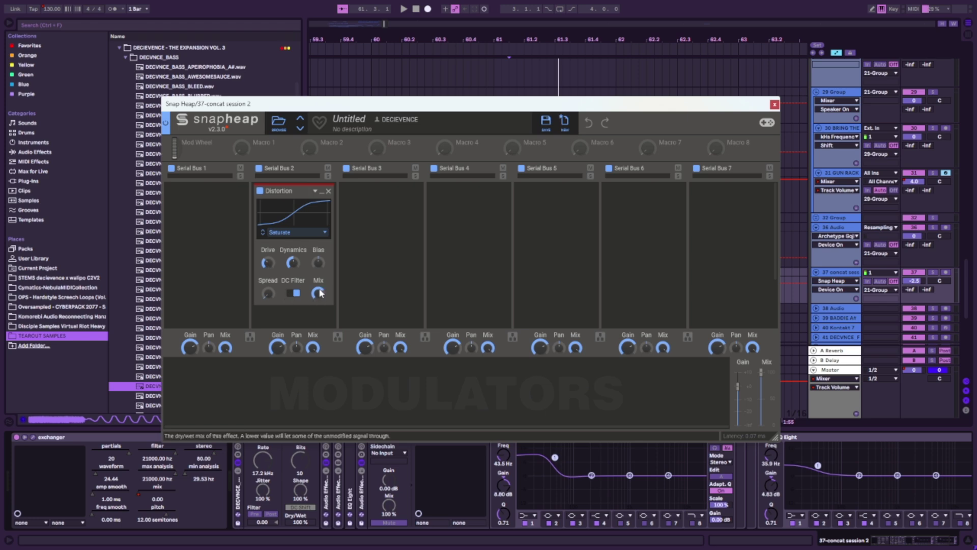
{"action": "mouse_move", "coordinate": [268, 294]}
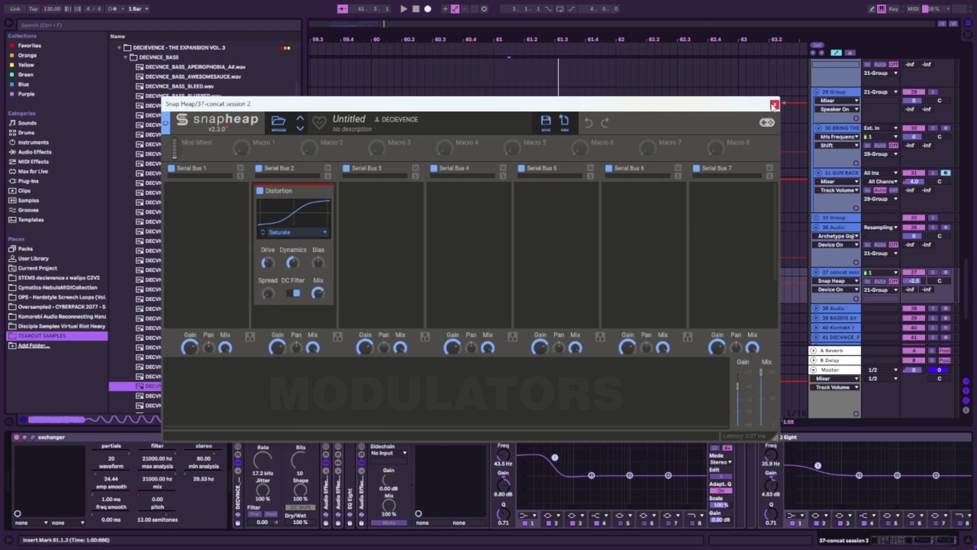
Step: Close the Snap Heap window and fold the remaining EQ Eight on the concat session track
{"action": "left_click", "coordinate": [773, 105]}
{"action": "left_click", "coordinate": [391, 464]}
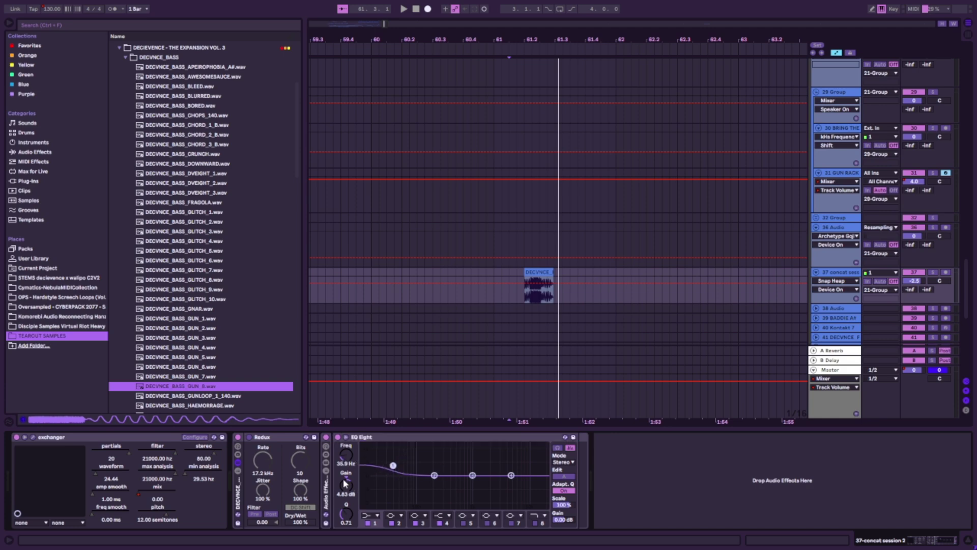
{"action": "left_click", "coordinate": [346, 437]}
Step: Search the browser for buffer, add dfx Buffer Override to the concat session track, play the clip, and place the plug-in before exchanger
{"action": "key", "text": "ctrl+f"}
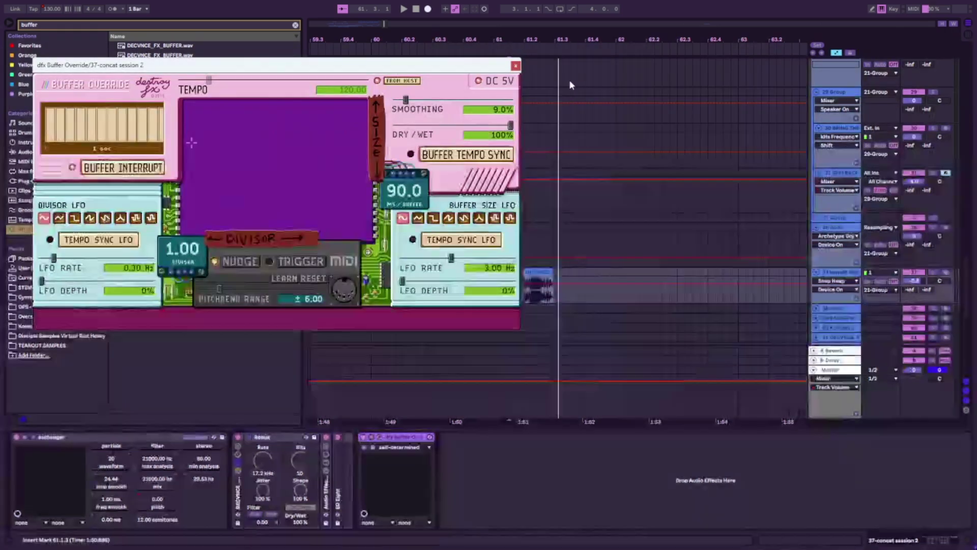
{"action": "left_click_drag", "start_coordinate": [492, 64], "coordinate": [669, 58]}
{"action": "key", "text": "space"}
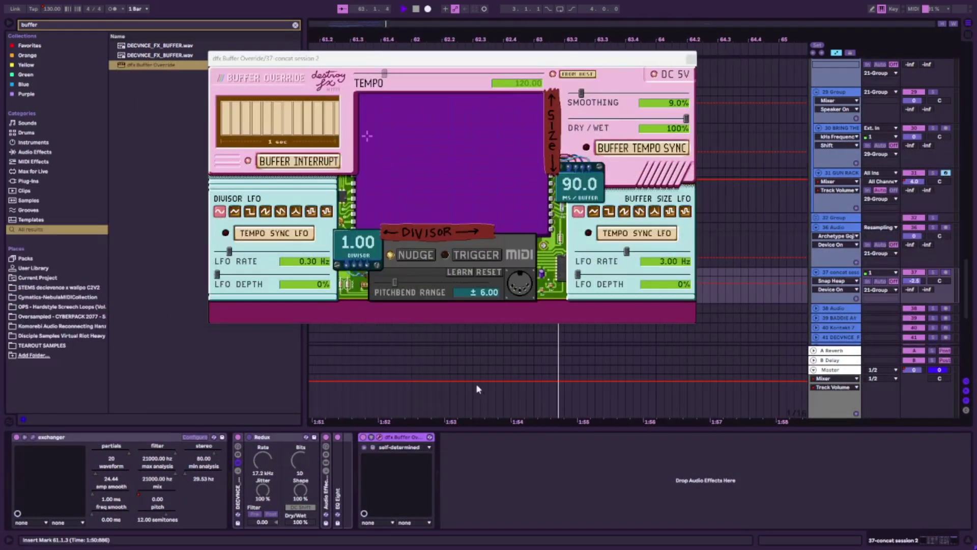
{"action": "left_click_drag", "start_coordinate": [580, 65], "coordinate": [643, 61]}
{"action": "key", "text": "space"}
{"action": "left_click", "coordinate": [400, 433]}
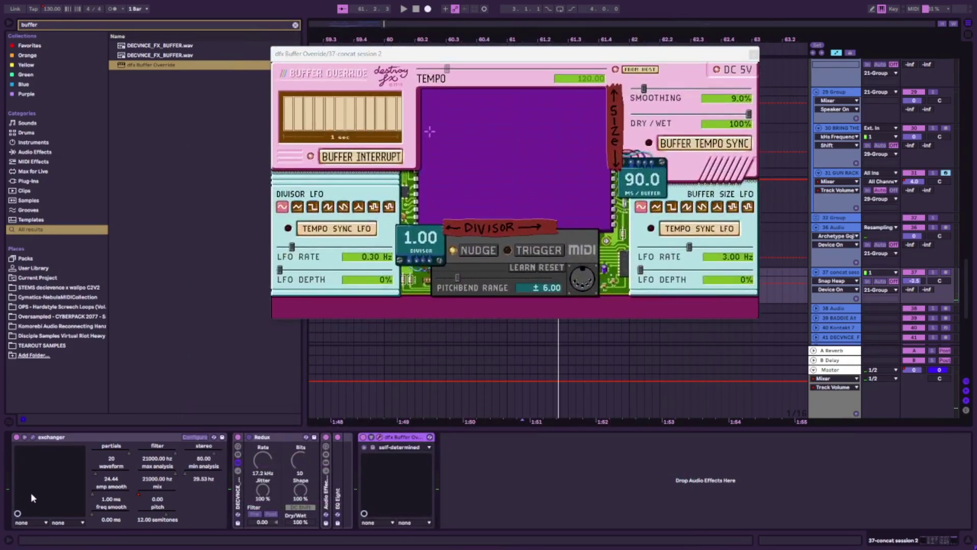
{"action": "left_click_drag", "start_coordinate": [398, 436], "coordinate": [13, 440]}
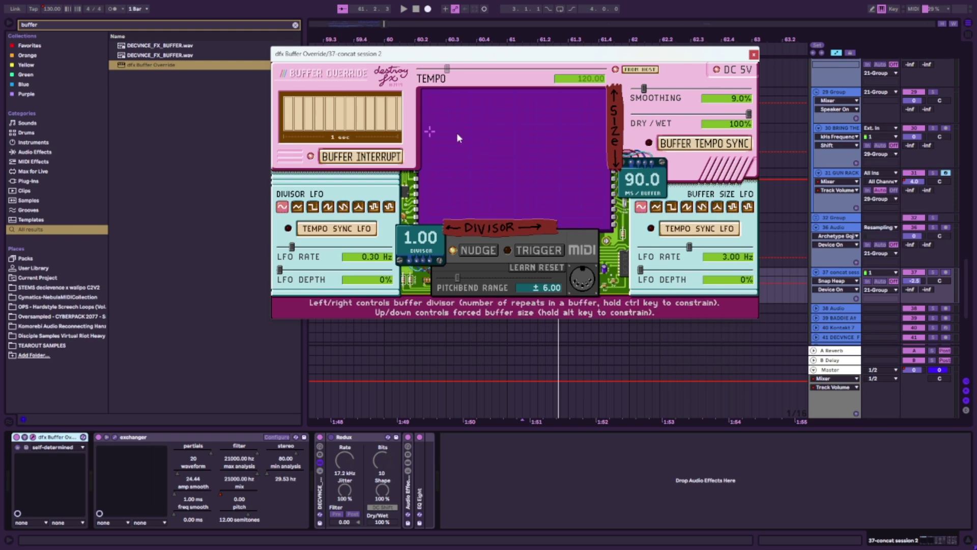
Step: Set Buffer Override's divisor to 6.69 and its buffer size to 264.2 ms, and audition the clip
{"action": "mouse_move", "coordinate": [456, 137]}
{"action": "left_mouse_down"}
{"action": "mouse_move", "coordinate": [430, 135]}
{"action": "mouse_move", "coordinate": [428, 155]}
{"action": "mouse_move", "coordinate": [466, 156]}
{"action": "mouse_move", "coordinate": [454, 155]}
{"action": "left_mouse_up"}
{"action": "key", "text": "space"}
{"action": "left_click_drag", "start_coordinate": [325, 54], "coordinate": [322, 276]}
{"action": "key", "text": "space"}
Step: Set the 38 Audio track's input to Resampling and arm the track for recording
{"action": "scroll", "coordinate": [522, 210], "scroll_direction": "down", "scroll_amount": 4}
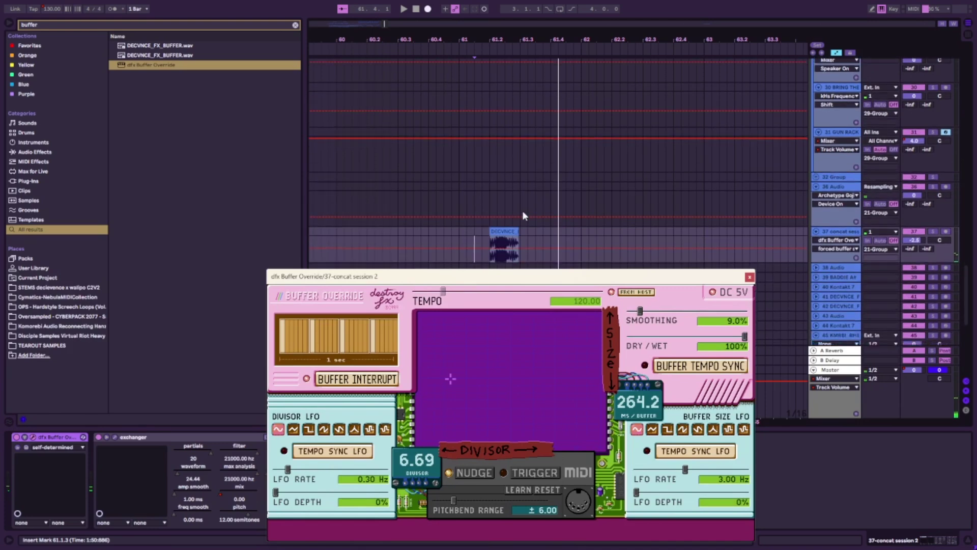
{"action": "scroll", "coordinate": [522, 210], "scroll_direction": "down", "scroll_amount": 2}
{"action": "key", "text": "ctrl+alt+p"}
{"action": "left_click", "coordinate": [838, 228]}
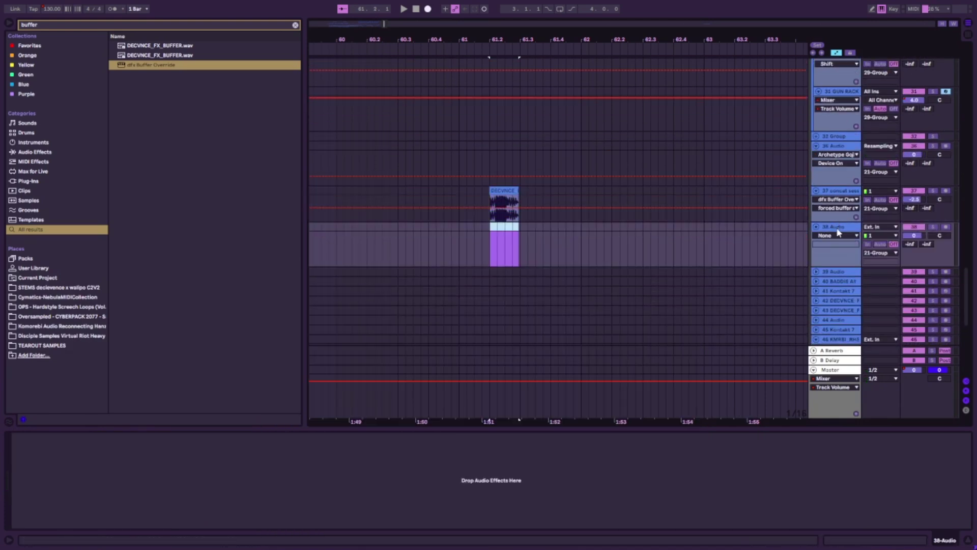
{"action": "left_click", "coordinate": [871, 228]}
{"action": "key", "text": "Escape"}
{"action": "left_click", "coordinate": [945, 227]}
Step: Duplicate the DECVNCE_BASS_HURTING clip six times in a row on the concat session track
{"action": "left_click", "coordinate": [513, 189]}
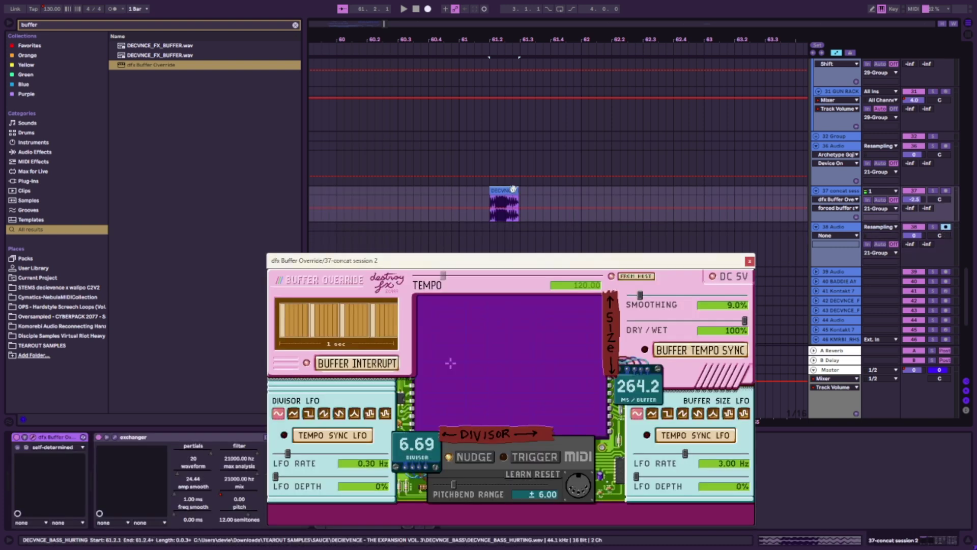
{"action": "left_click", "coordinate": [514, 191]}
{"action": "key", "text": "ctrl+d"}
{"action": "key", "text": "ctrl+d"}
{"action": "key", "text": "ctrl+d"}
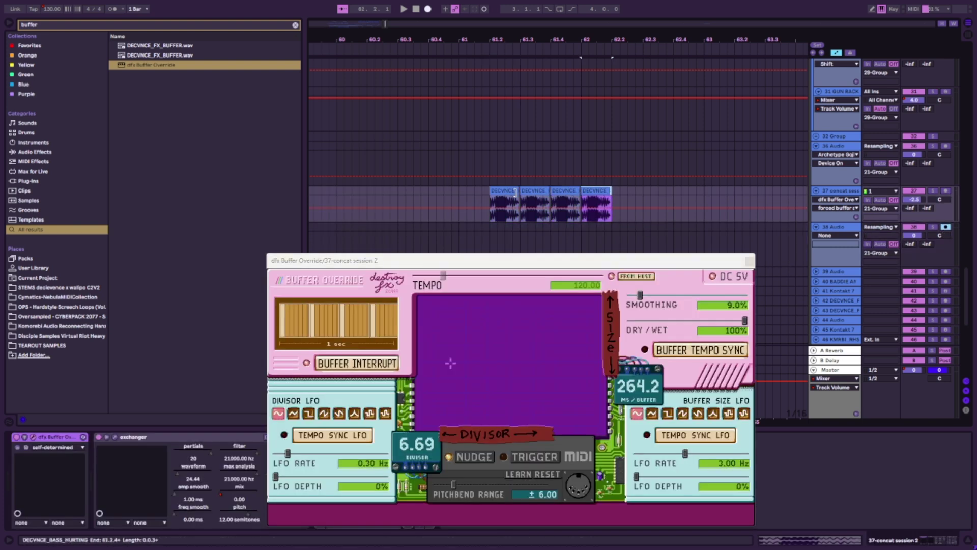
{"action": "key", "text": "ctrl+d"}
{"action": "key", "text": "ctrl+d"}
{"action": "key", "text": "ctrl+d"}
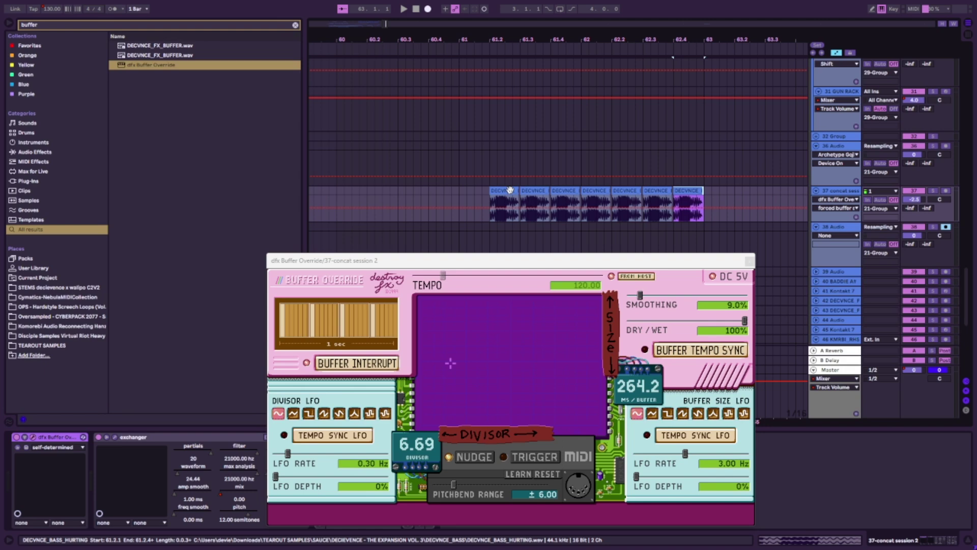
Step: Enable arrangement recording without starting playback, and place the insert marker at 61.2.1, the start of the first bass clip
{"action": "right_click", "coordinate": [427, 10]}
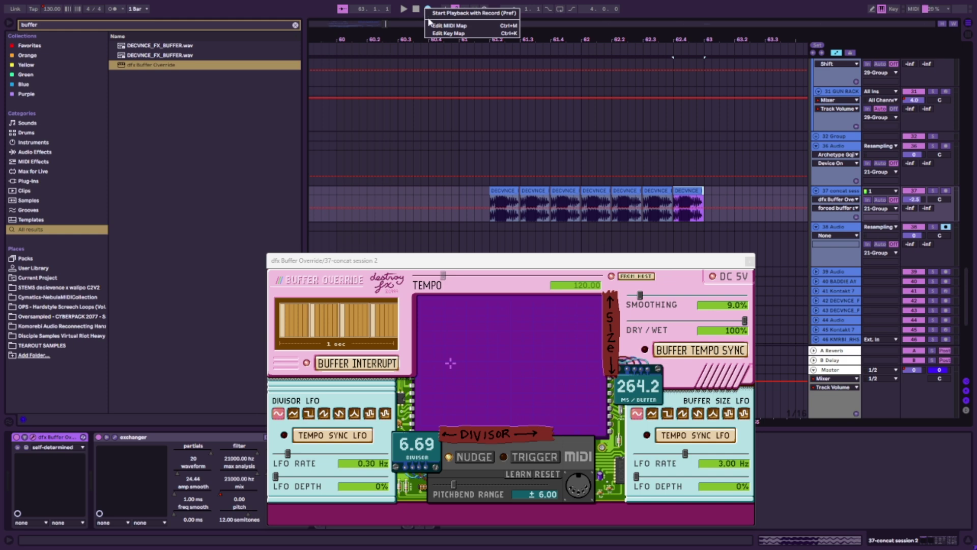
{"action": "left_click", "coordinate": [443, 4]}
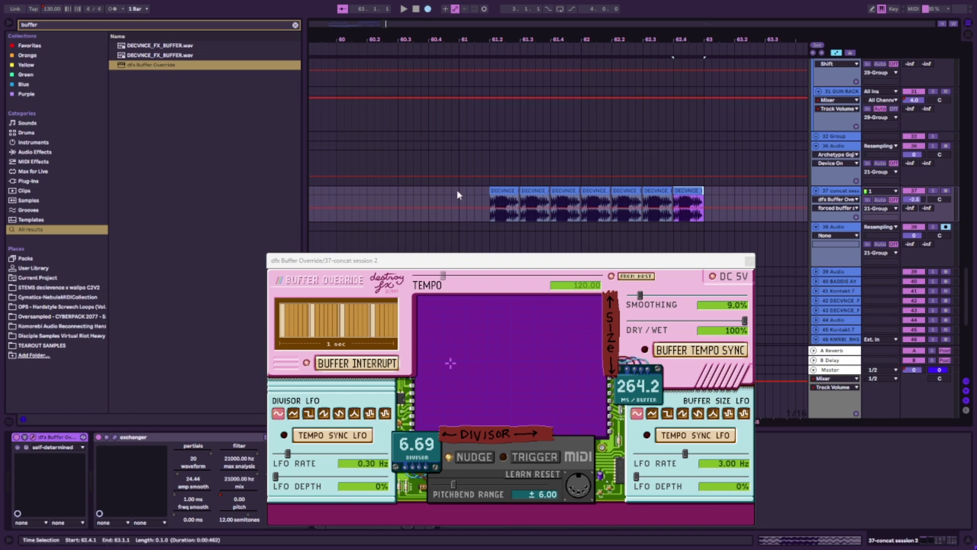
{"action": "left_click", "coordinate": [489, 220]}
{"action": "left_click", "coordinate": [490, 226]}
{"action": "left_click", "coordinate": [492, 211]}
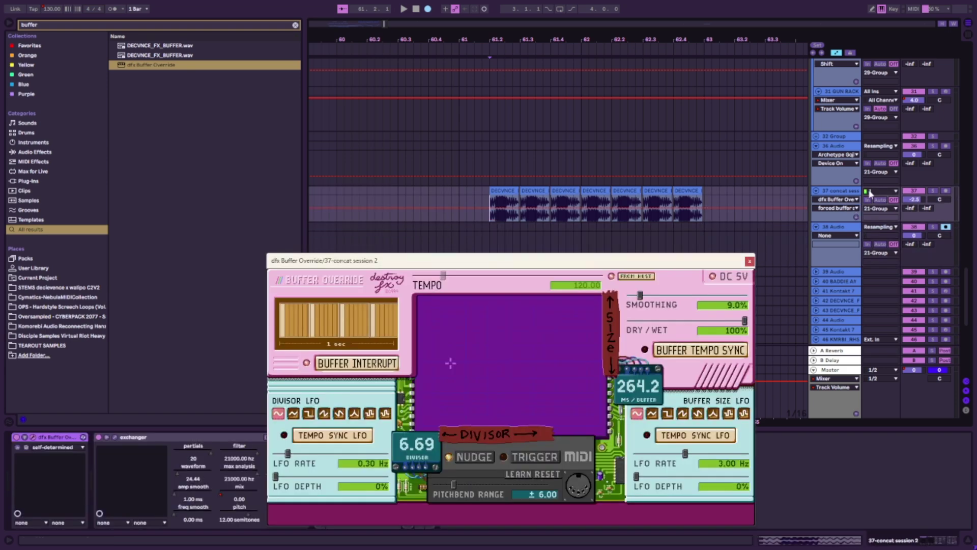
Step: Record the repeated clips onto 38 Audio while sweeping Buffer Override's divisor and buffer size, stop recording, and close the plug-in
{"action": "left_click_drag", "start_coordinate": [451, 363], "coordinate": [455, 356]}
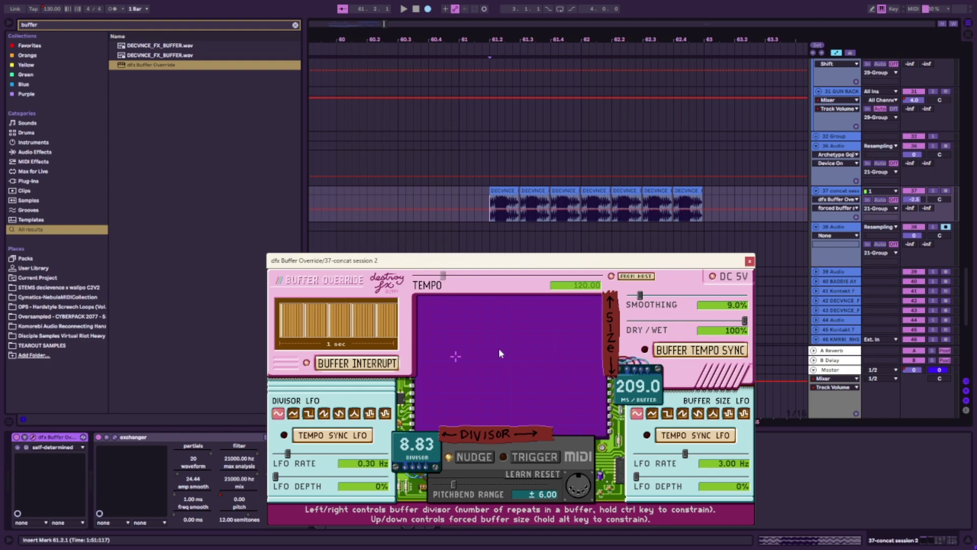
{"action": "key", "text": "F9"}
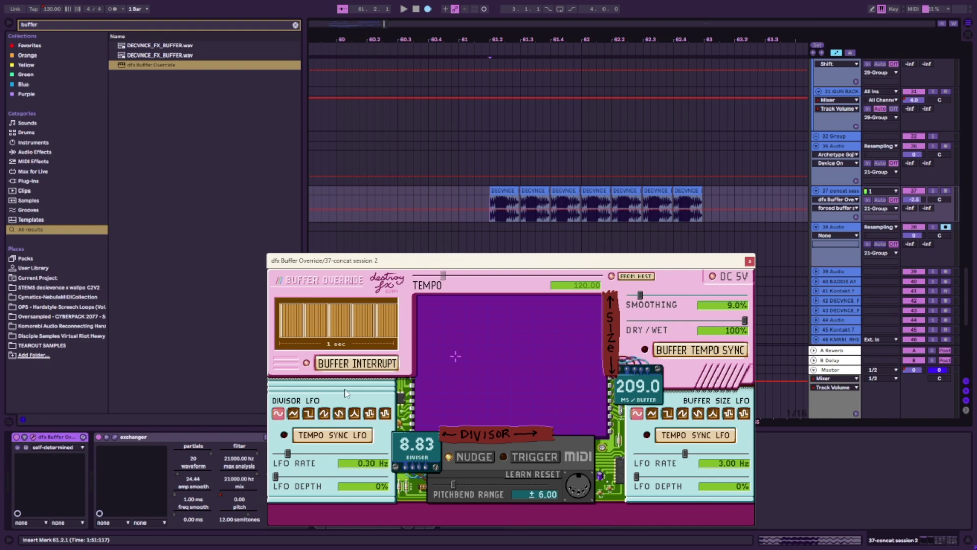
{"action": "mouse_move", "coordinate": [504, 351]}
{"action": "left_mouse_down"}
{"action": "mouse_move", "coordinate": [467, 362]}
{"action": "mouse_move", "coordinate": [462, 377]}
{"action": "mouse_move", "coordinate": [425, 371]}
{"action": "mouse_move", "coordinate": [483, 311]}
{"action": "mouse_move", "coordinate": [595, 309]}
{"action": "mouse_move", "coordinate": [478, 313]}
{"action": "mouse_move", "coordinate": [539, 392]}
{"action": "mouse_move", "coordinate": [506, 333]}
{"action": "mouse_move", "coordinate": [514, 356]}
{"action": "left_mouse_up"}
{"action": "key", "text": "space"}
{"action": "left_click", "coordinate": [749, 260]}
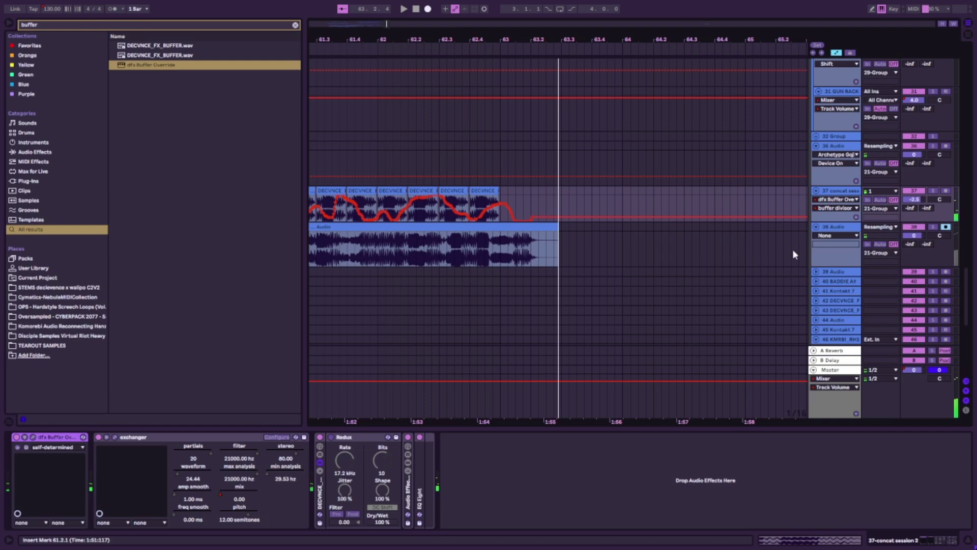
Step: Solo the 38 Audio track, select its resampled clip, and play it back
{"action": "left_click", "coordinate": [933, 226]}
{"action": "left_click", "coordinate": [503, 224]}
{"action": "key", "text": "space"}
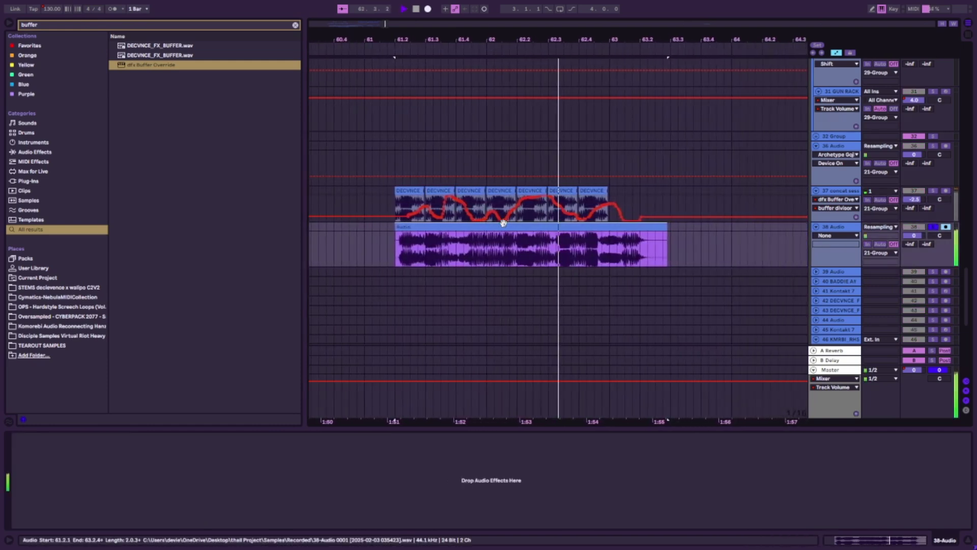
{"action": "key", "text": "space"}
Step: Show the devices of the 21 Group track and fold its rack
{"action": "scroll", "coordinate": [824, 184], "scroll_direction": "up", "scroll_amount": 10}
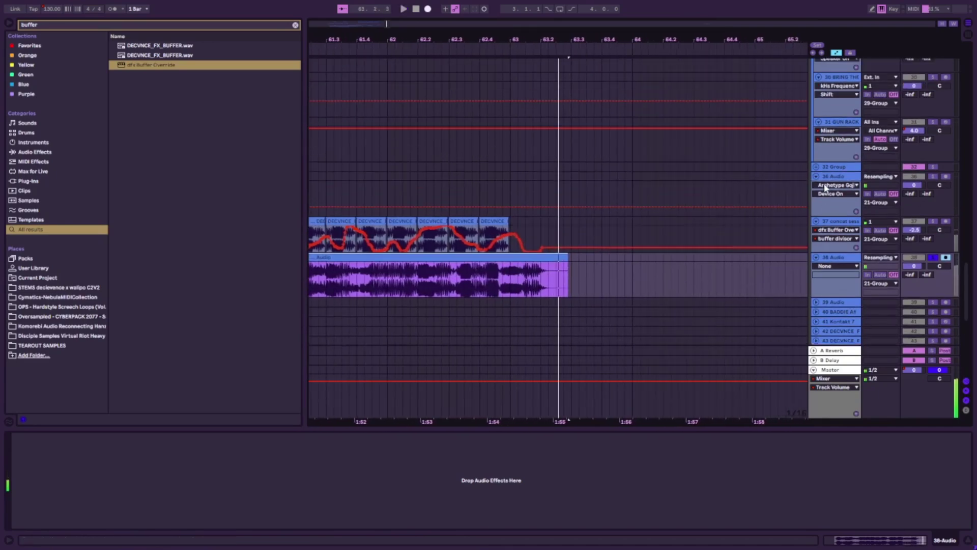
{"action": "scroll", "coordinate": [823, 183], "scroll_direction": "up", "scroll_amount": 3}
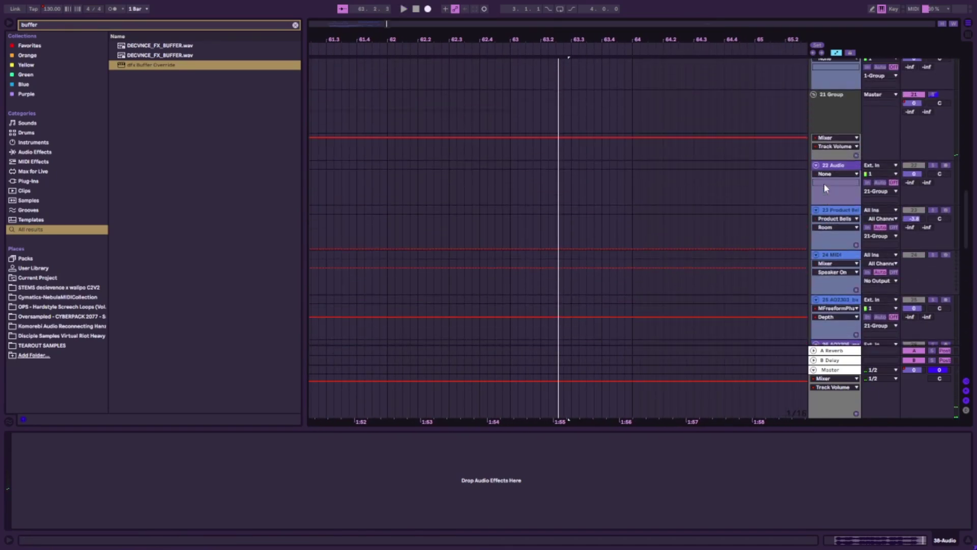
{"action": "left_click", "coordinate": [823, 114]}
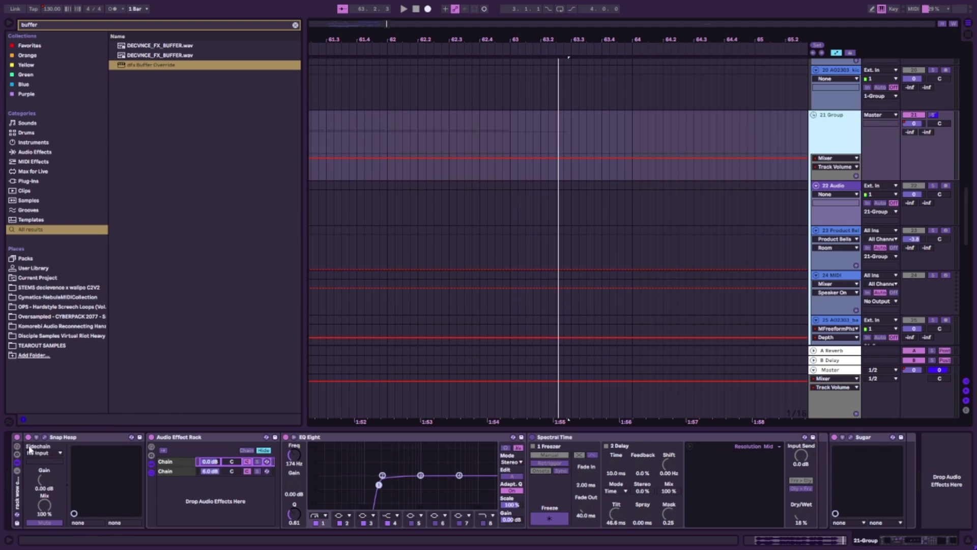
{"action": "left_click", "coordinate": [18, 490]}
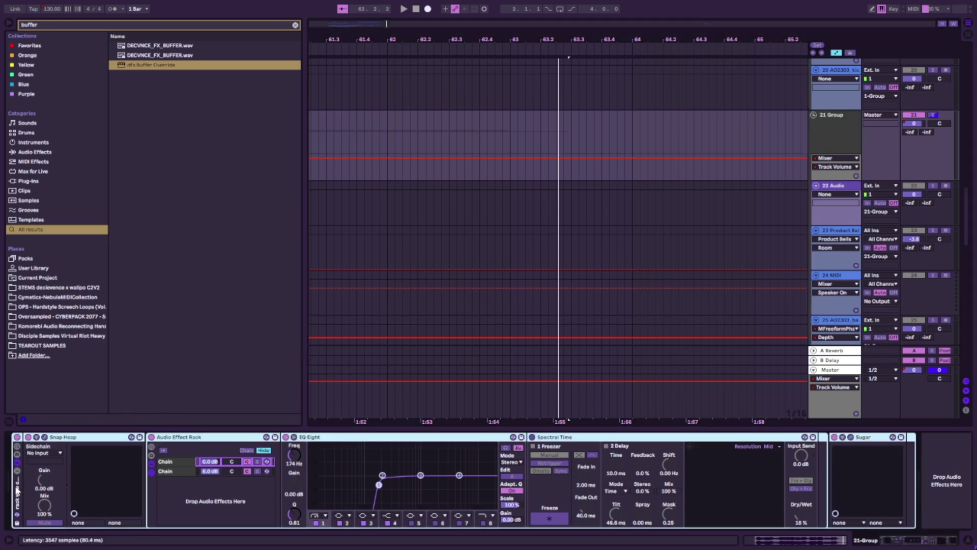
{"action": "key", "text": "Delete"}
Step: Search the browser for decvnce_mixing, load DECVNCE_MIXING_BEEFER&CRUNCHER.adg onto 21 Group, and close the Sugar window
{"action": "left_click", "coordinate": [295, 24]}
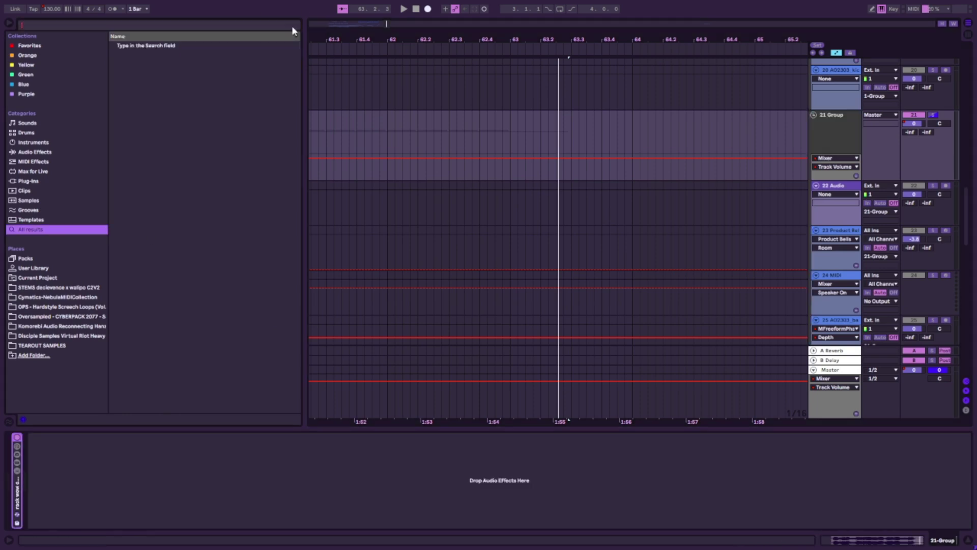
{"action": "type", "text": "decvnce"}
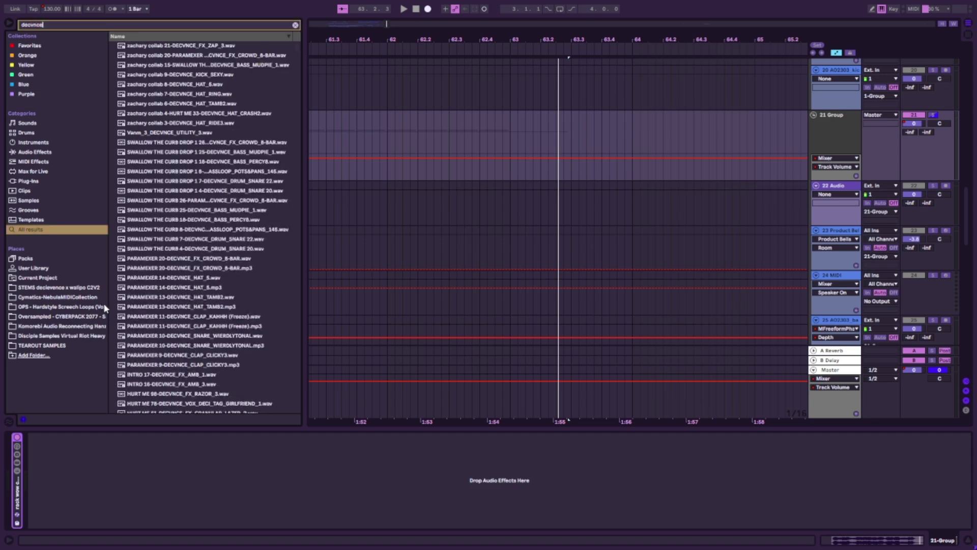
{"action": "type", "text": "_mixing"}
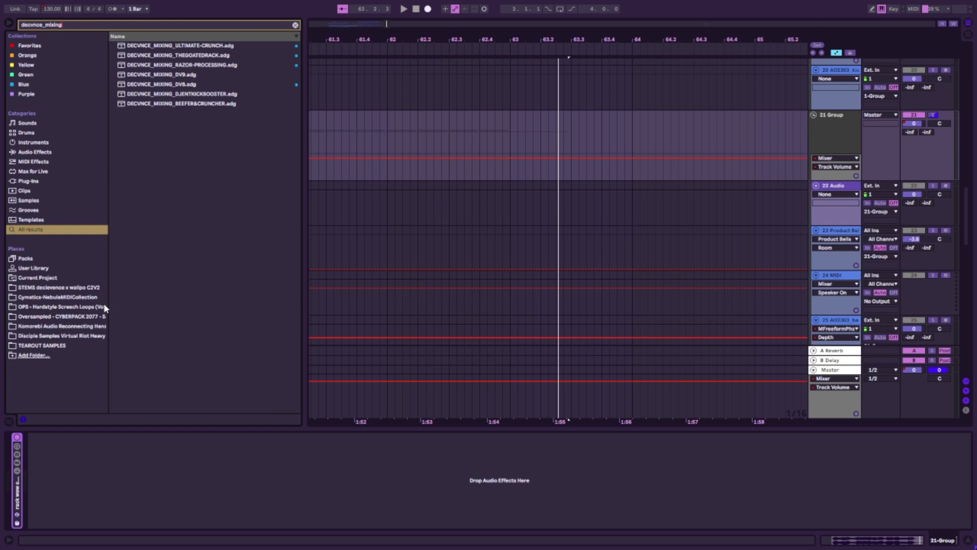
{"action": "left_click", "coordinate": [207, 104]}
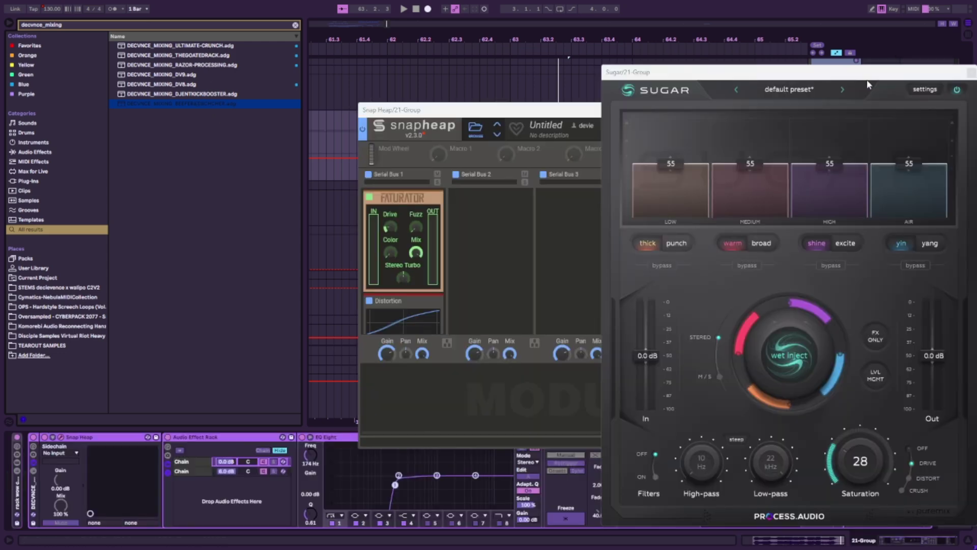
{"action": "left_click", "coordinate": [971, 72]}
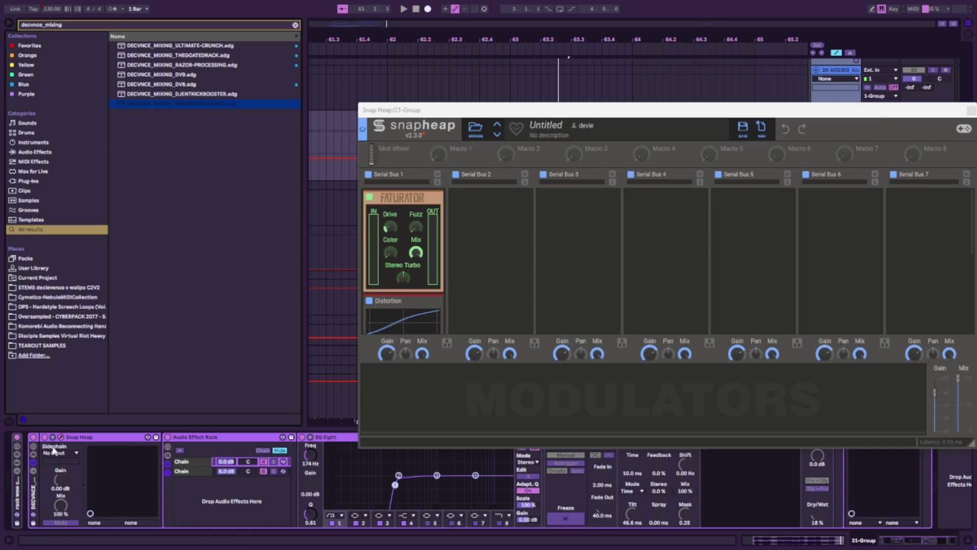
Step: Remove the newly loaded mixing rack from 21 Group, unfold the original rack, and select the group track
{"action": "left_click", "coordinate": [34, 491]}
{"action": "double_click", "coordinate": [16, 511]}
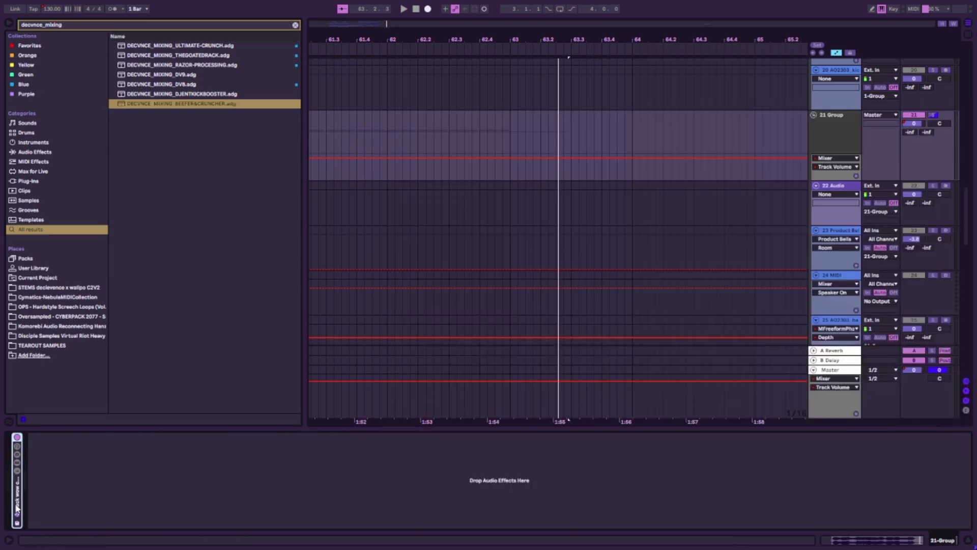
{"action": "double_click", "coordinate": [18, 507]}
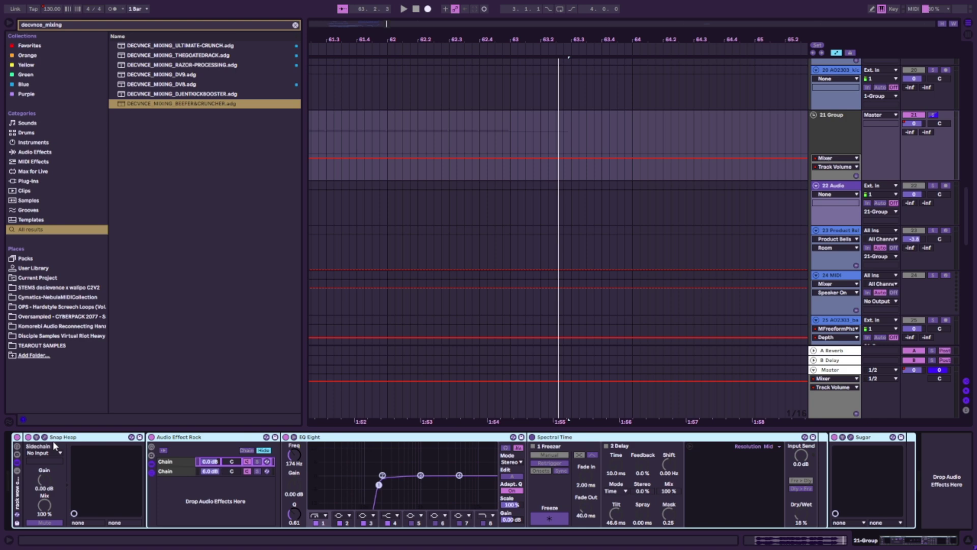
{"action": "left_click", "coordinate": [825, 141]}
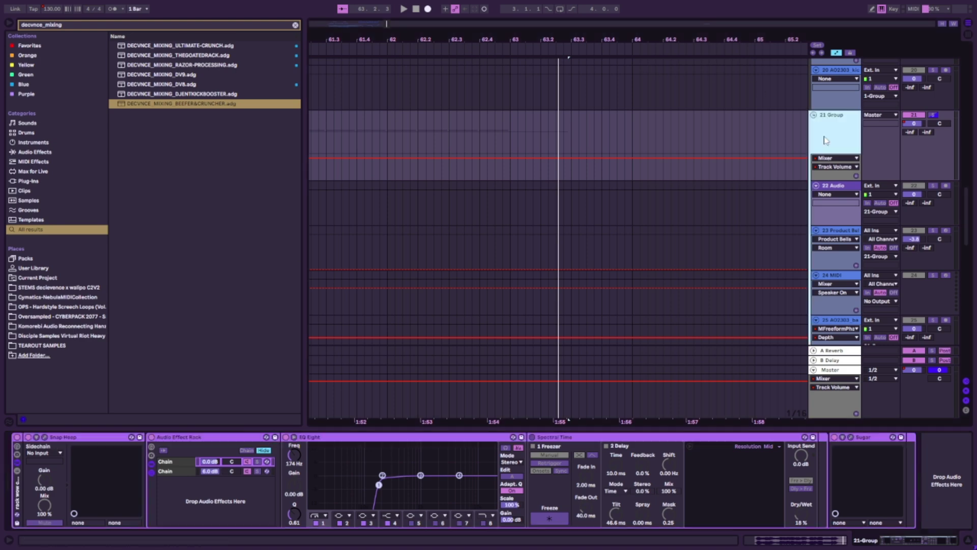